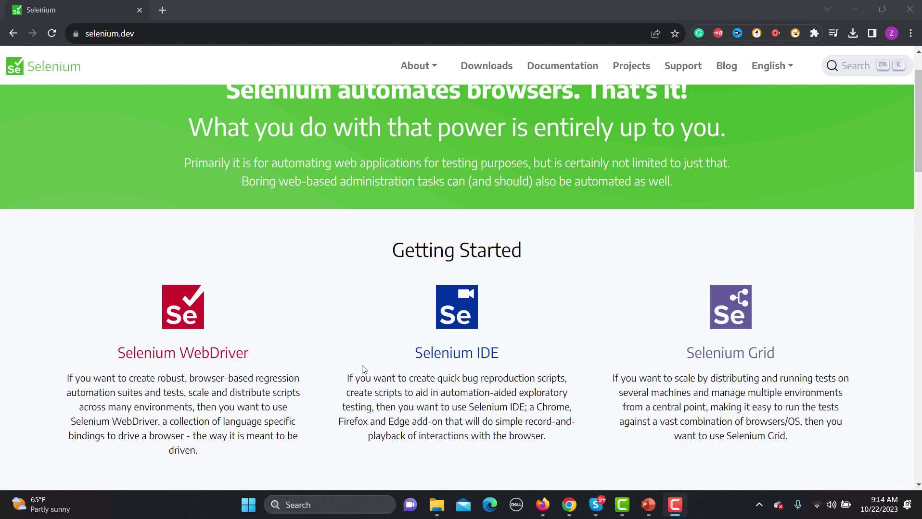
# Step: Search 'download python windows' in a new tab and open python.org's Downloads page for Python 3.12.0
pyautogui.click(164, 15)
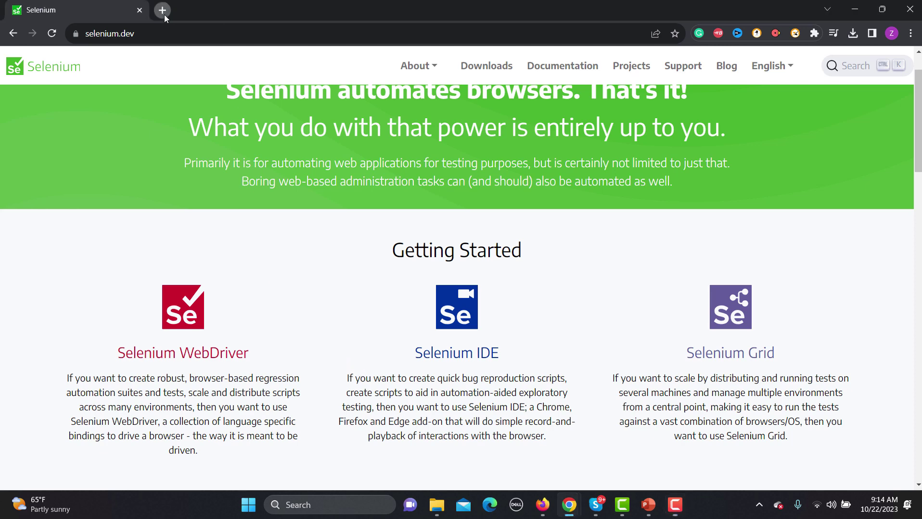
pyautogui.click(199, 41)
pyautogui.write('down')
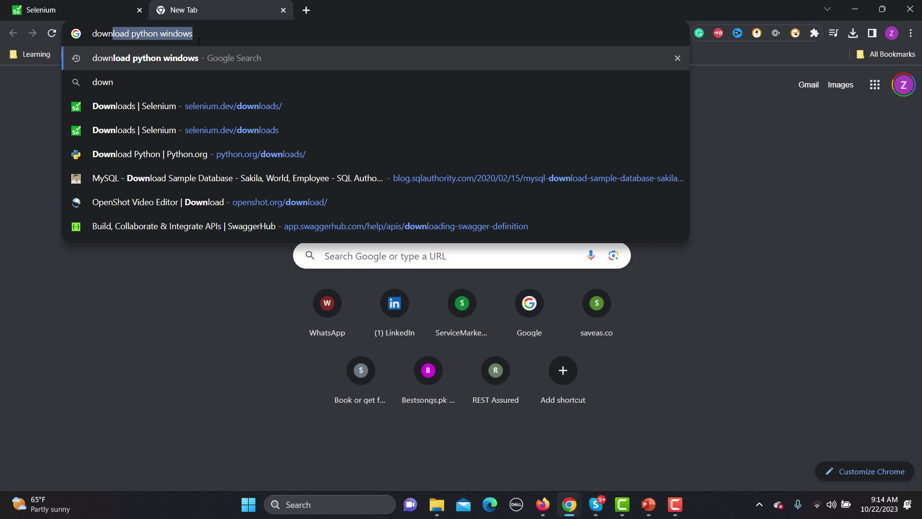
pyautogui.press('Return')
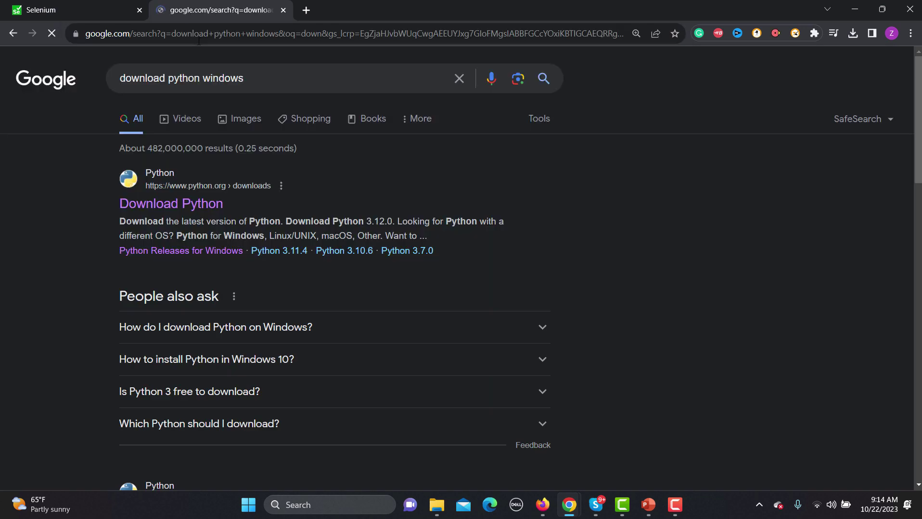
pyautogui.click(160, 207)
pyautogui.scroll(-1, 159, 206)
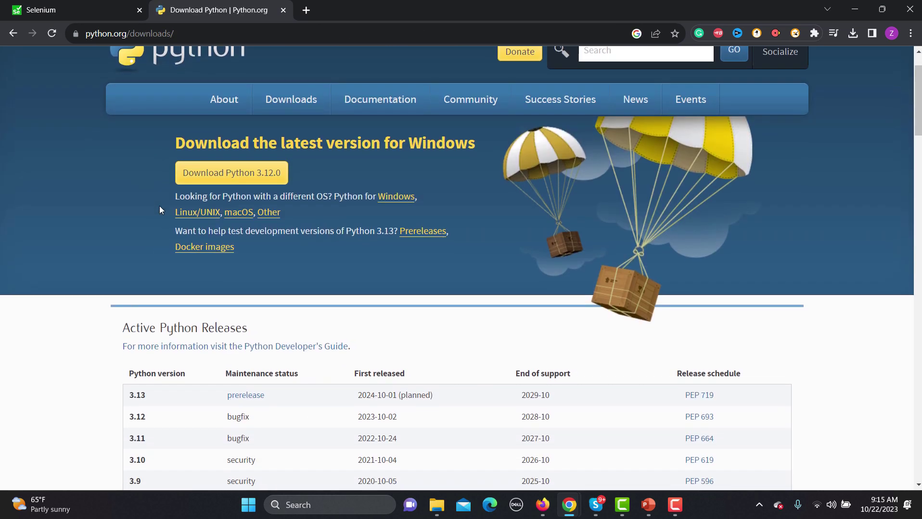
# Step: Open the Prereleases, Linux/UNIX, macOS and Other download pages in background tabs
pyautogui.middleClick(417, 235)
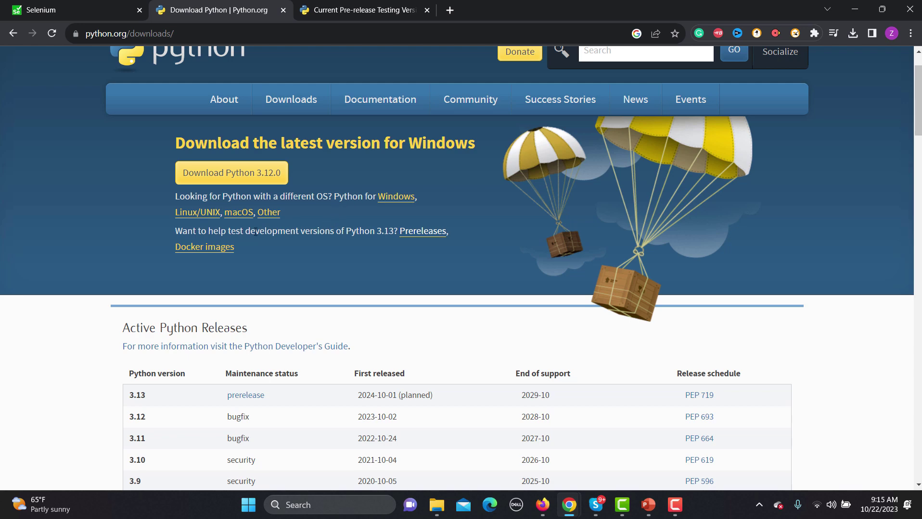
pyautogui.keyDown('ctrl'); pyautogui.click(200, 215); pyautogui.keyUp('ctrl')
pyautogui.keyDown('ctrl'); pyautogui.click(238, 213); pyautogui.keyUp('ctrl')
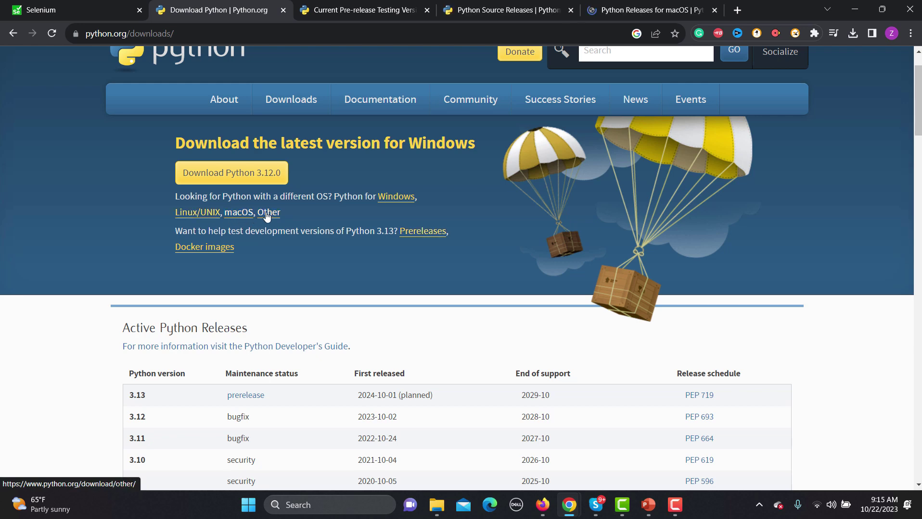
pyautogui.keyDown('ctrl'); pyautogui.click(267, 215); pyautogui.keyUp('ctrl')
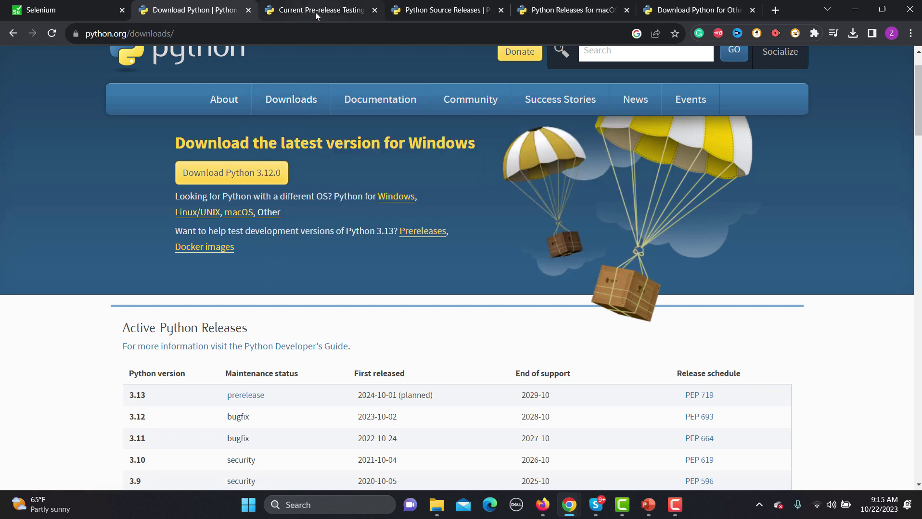
# Step: Read the pre-release page's warning, then follow 'current production versions' back to Downloads
pyautogui.click(315, 11)
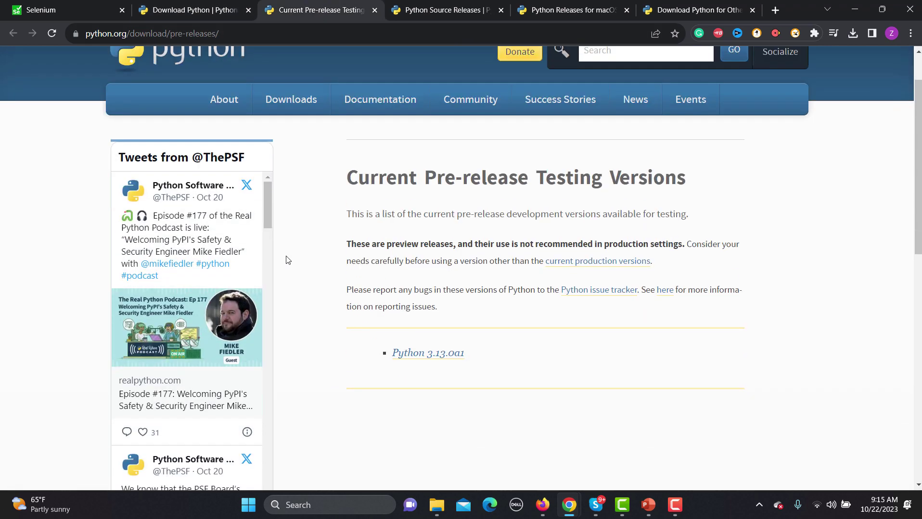
pyautogui.moveTo(346, 244); pyautogui.dragTo(514, 246)
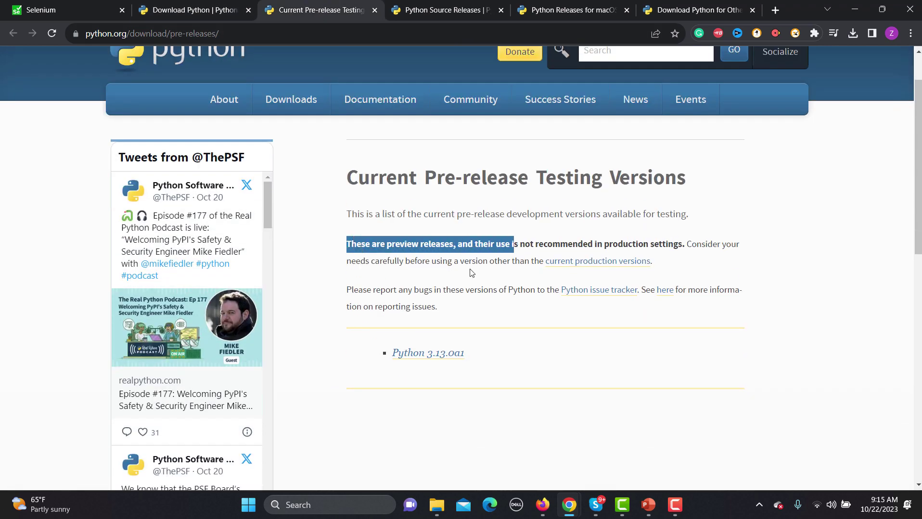
pyautogui.scroll(-3, 467, 273)
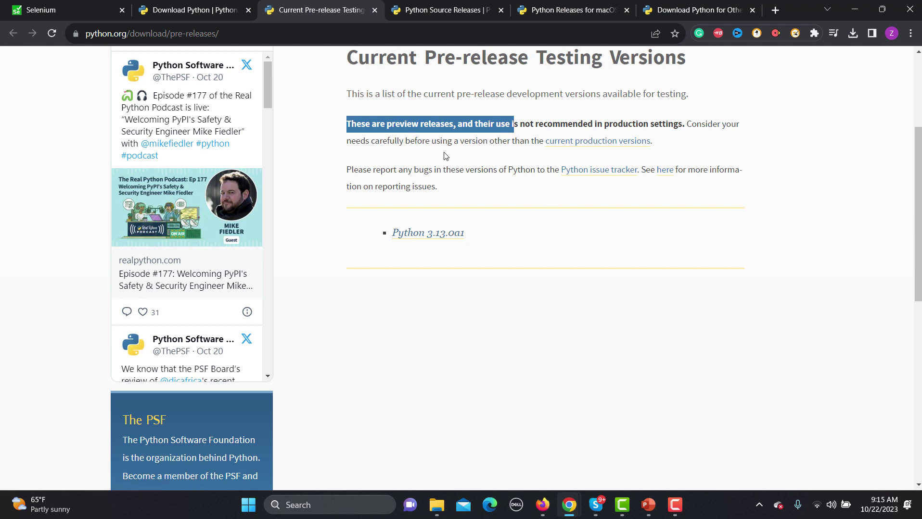
pyautogui.moveTo(387, 141); pyautogui.dragTo(453, 141)
pyautogui.moveTo(692, 124); pyautogui.dragTo(696, 124)
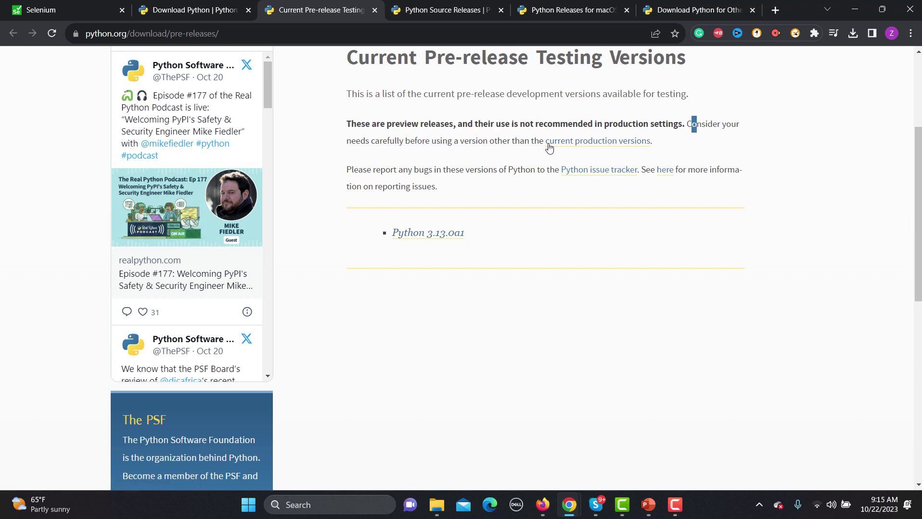
pyautogui.moveTo(383, 141); pyautogui.dragTo(546, 142)
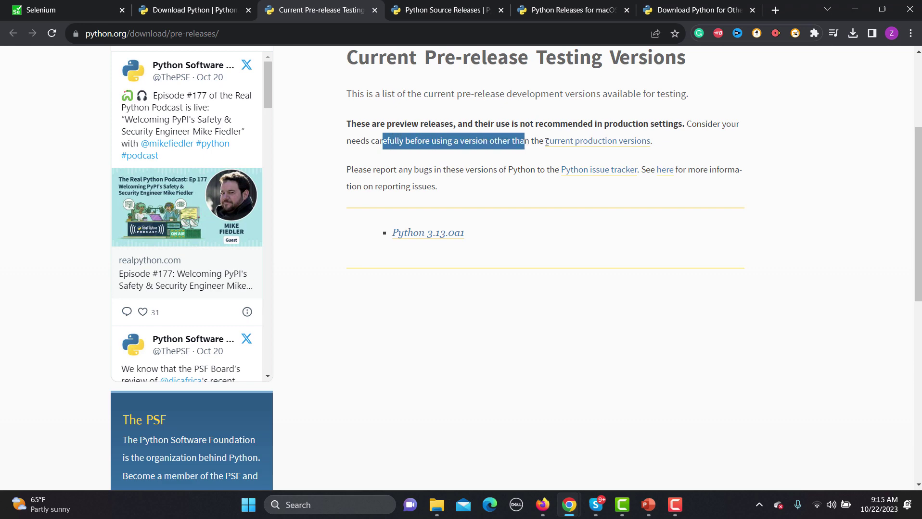
pyautogui.click(579, 147)
# Step: Scroll the release tables, then view the Source Releases, macOS and Other Platforms pages
pyautogui.scroll(-3, 43, 332)
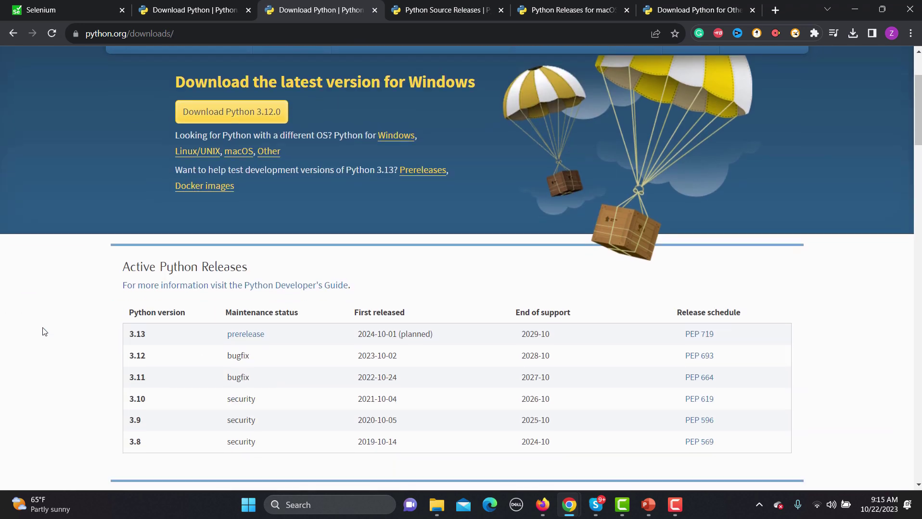
pyautogui.scroll(-5, 43, 331)
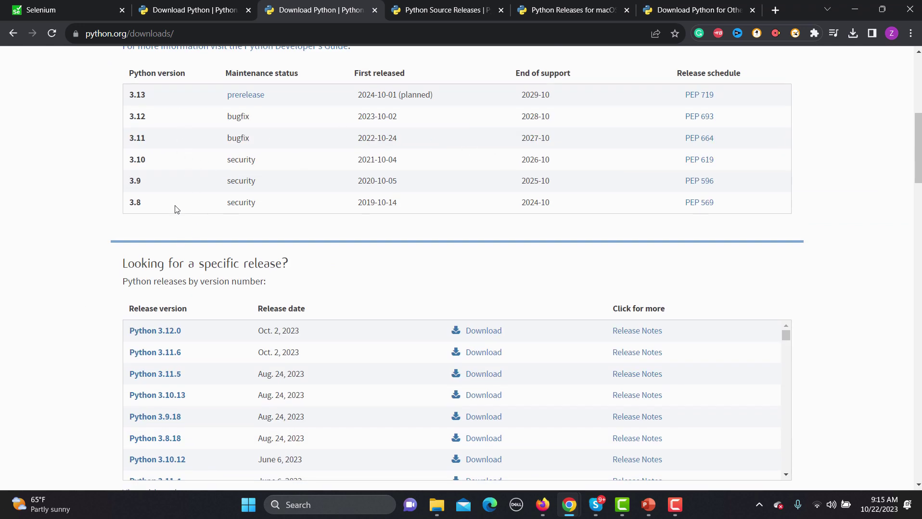
pyautogui.scroll(-1, 176, 210)
pyautogui.scroll(-4, 133, 342)
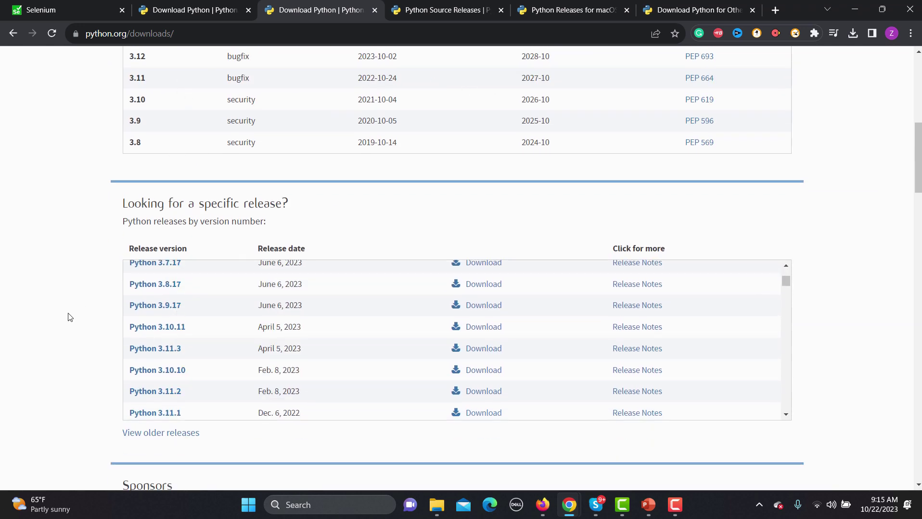
pyautogui.scroll(9, 67, 318)
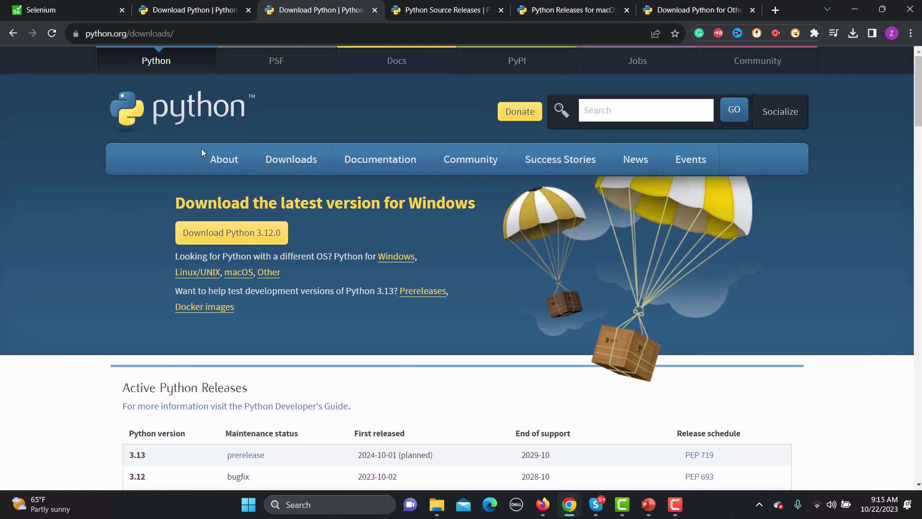
pyautogui.click(432, 10)
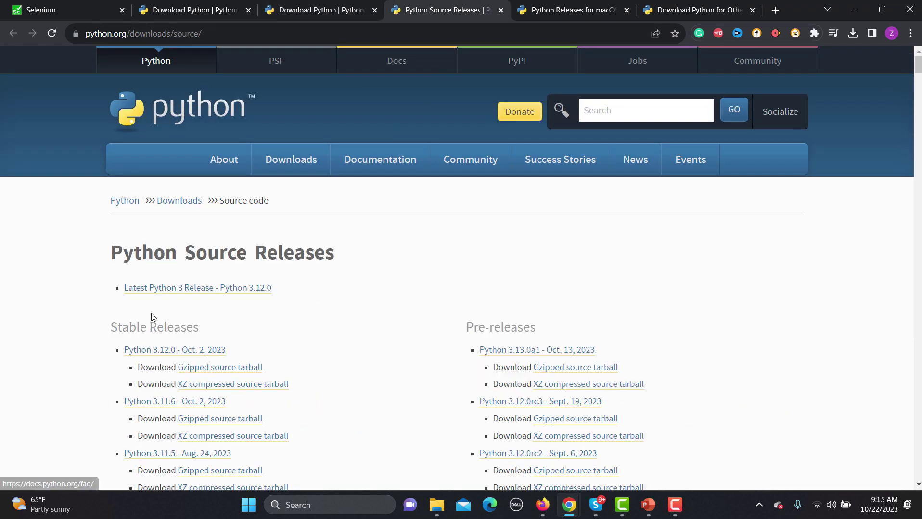
pyautogui.scroll(-2, 99, 304)
pyautogui.scroll(-4, 69, 214)
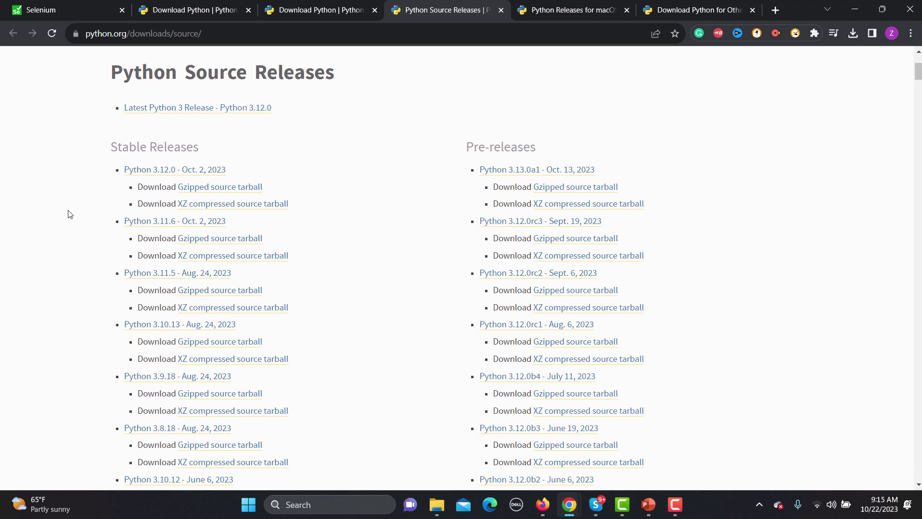
pyautogui.click(578, 13)
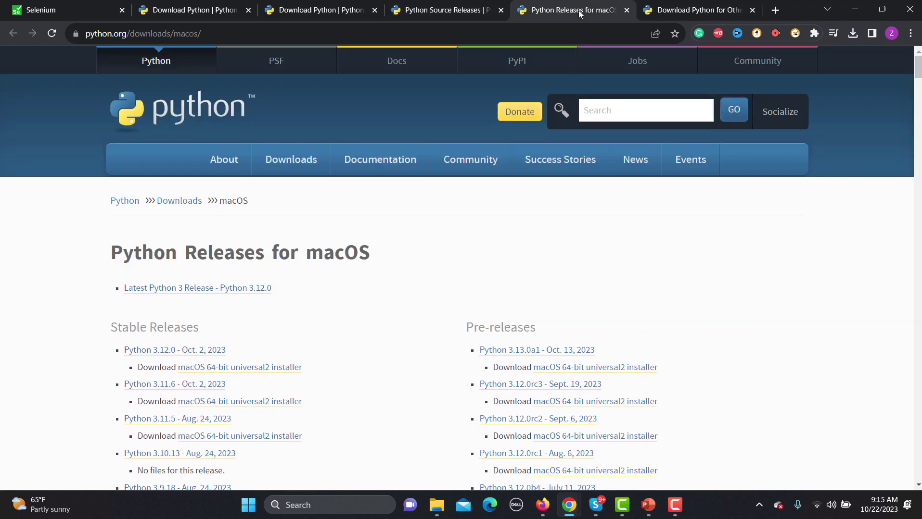
pyautogui.click(652, 15)
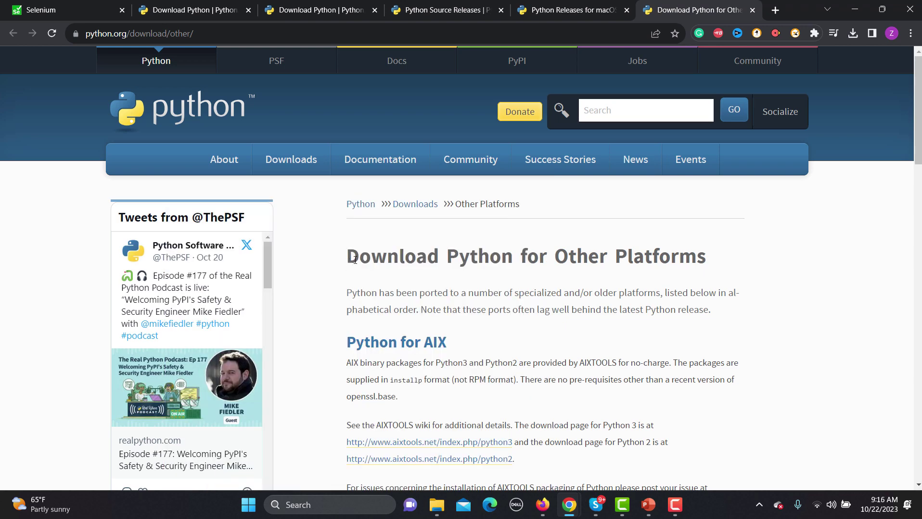
pyautogui.moveTo(355, 260); pyautogui.dragTo(705, 277)
pyautogui.scroll(-3, 657, 296)
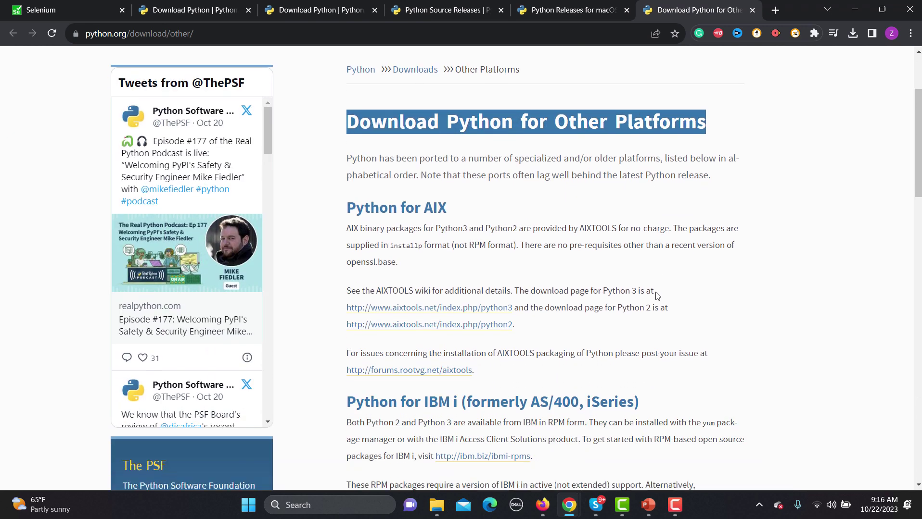
pyautogui.scroll(-8, 657, 296)
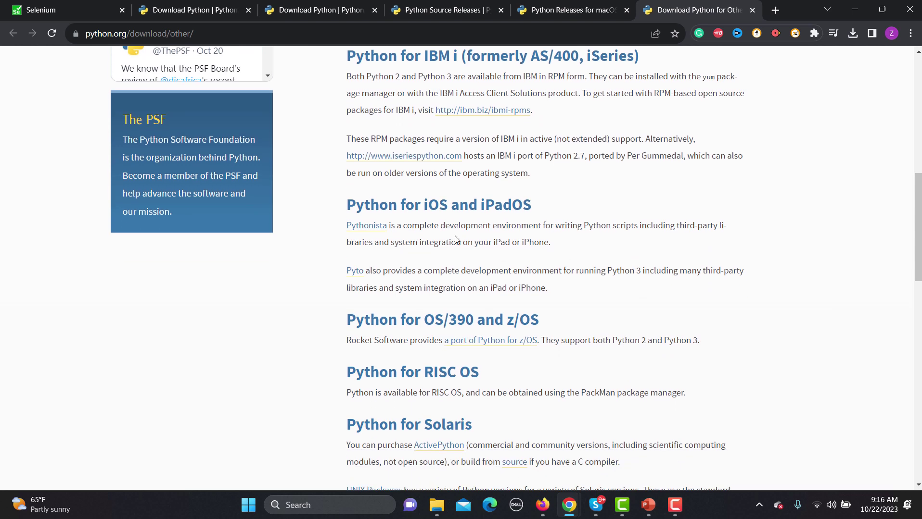
pyautogui.moveTo(350, 207); pyautogui.dragTo(564, 208)
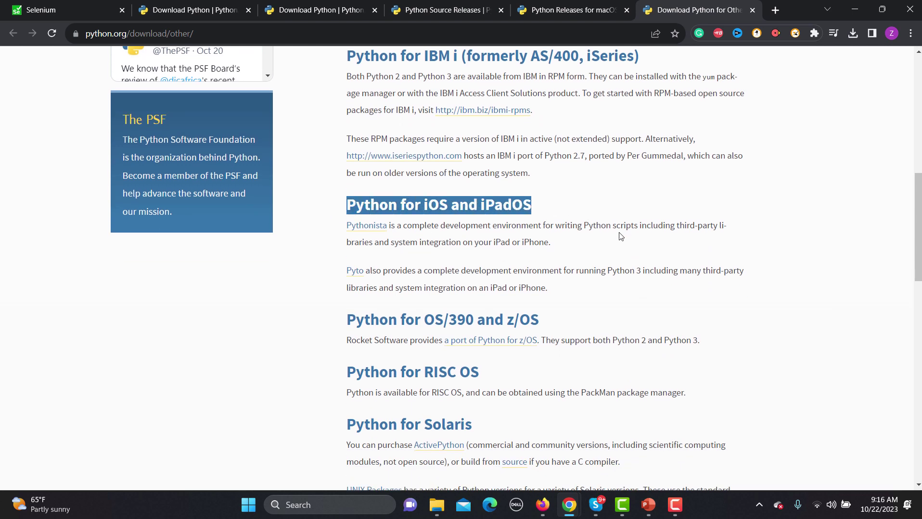
pyautogui.scroll(-3, 620, 237)
pyautogui.moveTo(480, 254); pyautogui.dragTo(317, 257)
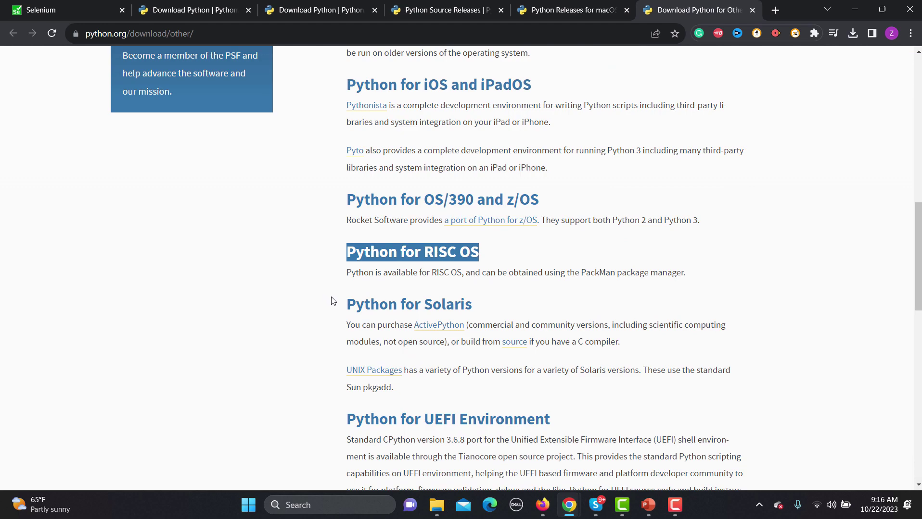
pyautogui.moveTo(336, 303); pyautogui.dragTo(522, 291)
pyautogui.scroll(-5, 522, 291)
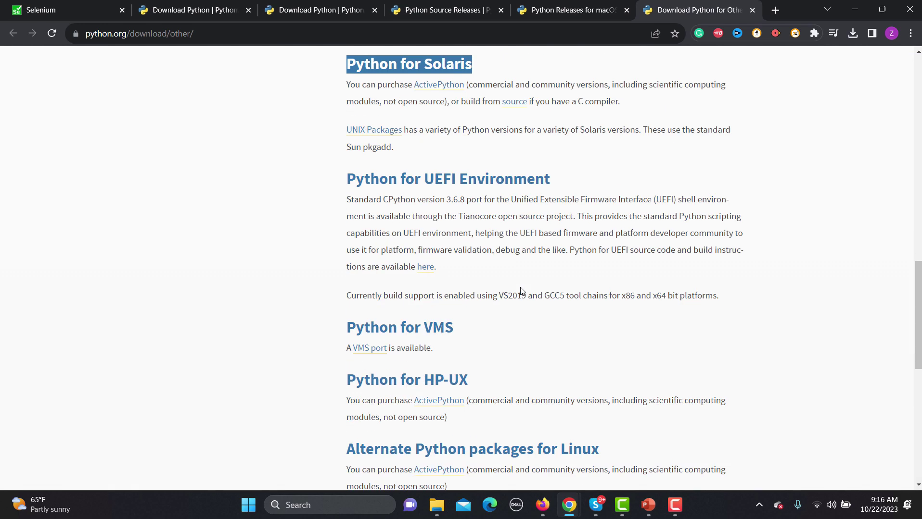
pyautogui.scroll(-5, 522, 291)
pyautogui.scroll(1, 522, 291)
pyautogui.scroll(14, 522, 291)
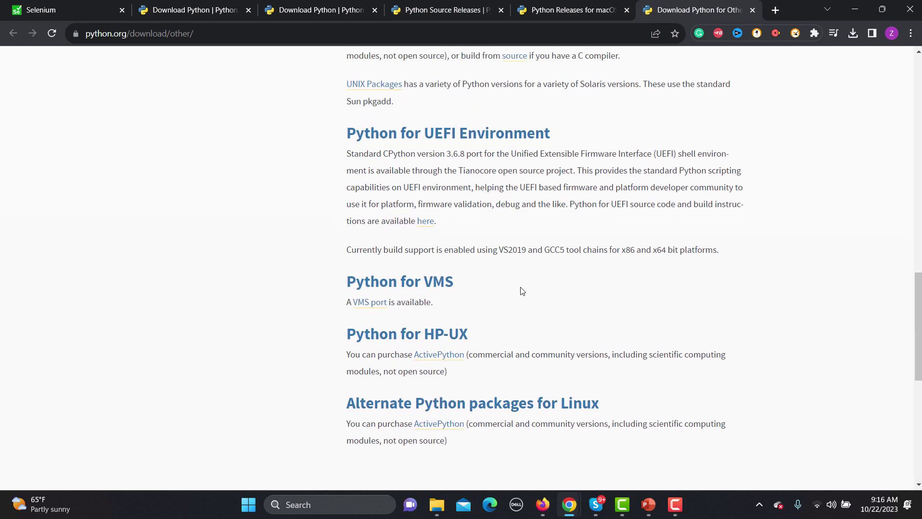
pyautogui.scroll(4, 520, 287)
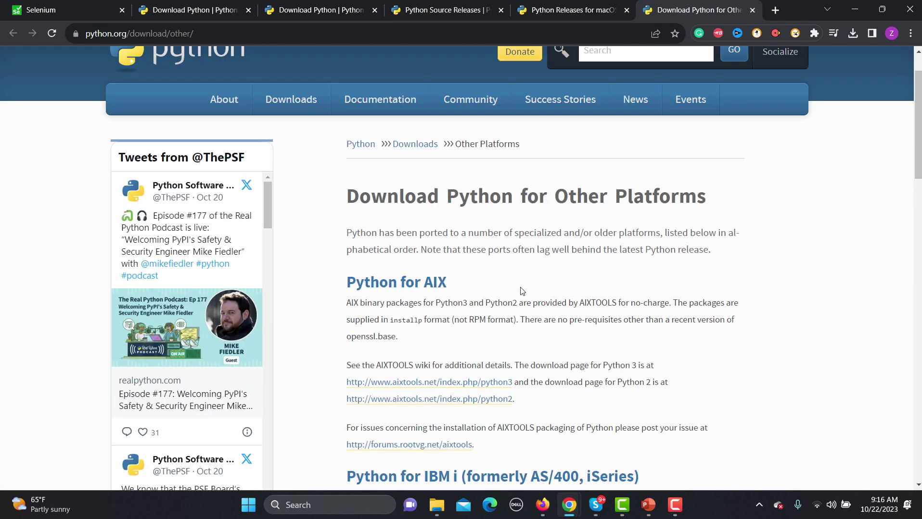
pyautogui.scroll(1, 520, 291)
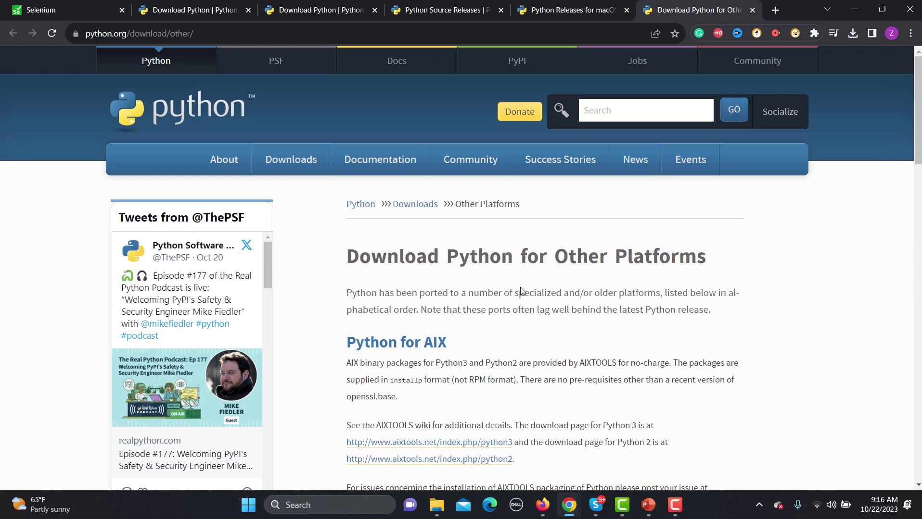
# Step: Highlight the macOS and Source Releases page headings, then return to the main python.org downloads page
pyautogui.click(455, 14)
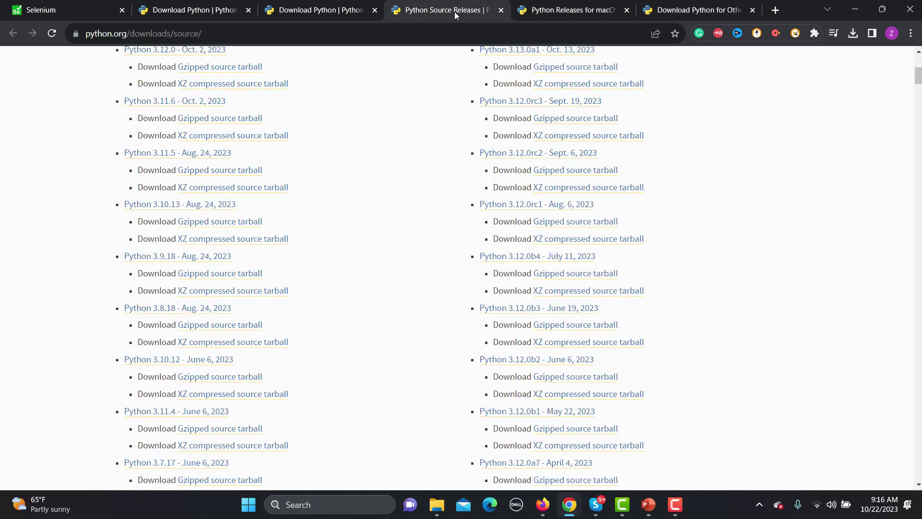
pyautogui.click(517, 14)
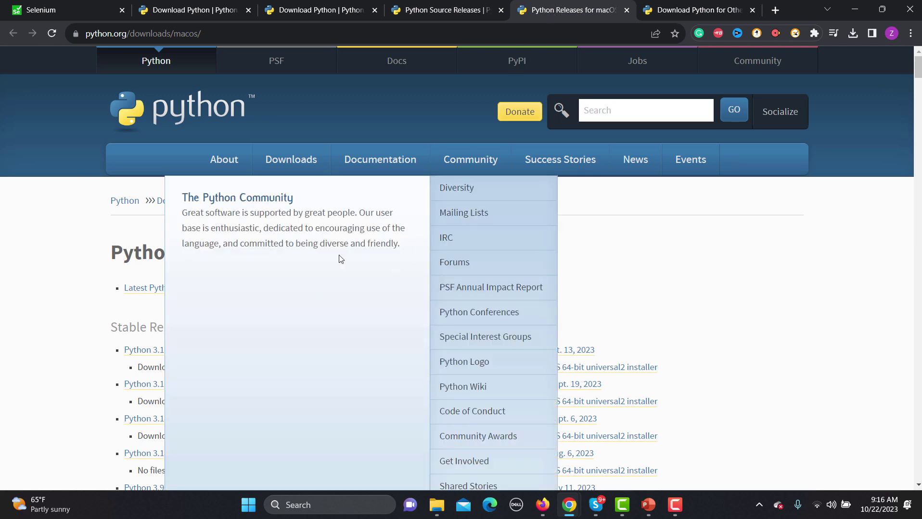
pyautogui.moveTo(121, 251); pyautogui.dragTo(430, 246)
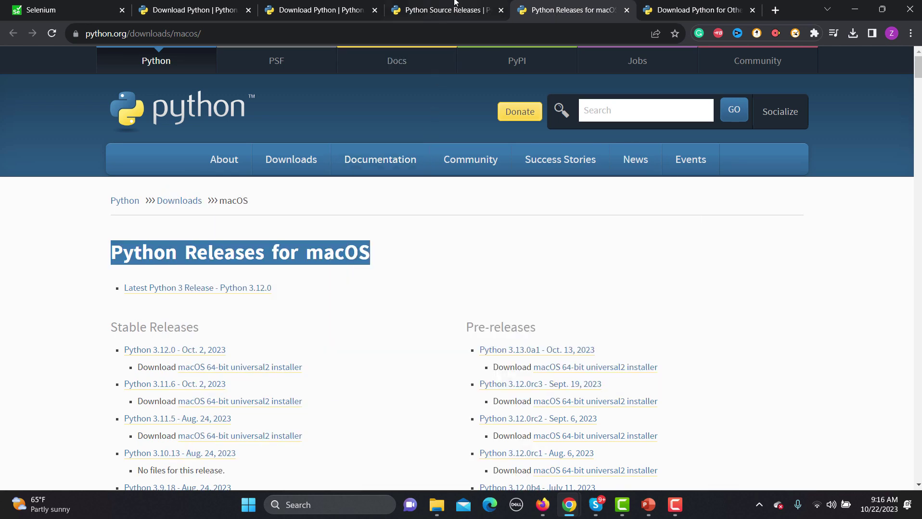
pyautogui.click(455, 10)
pyautogui.scroll(10, 424, 181)
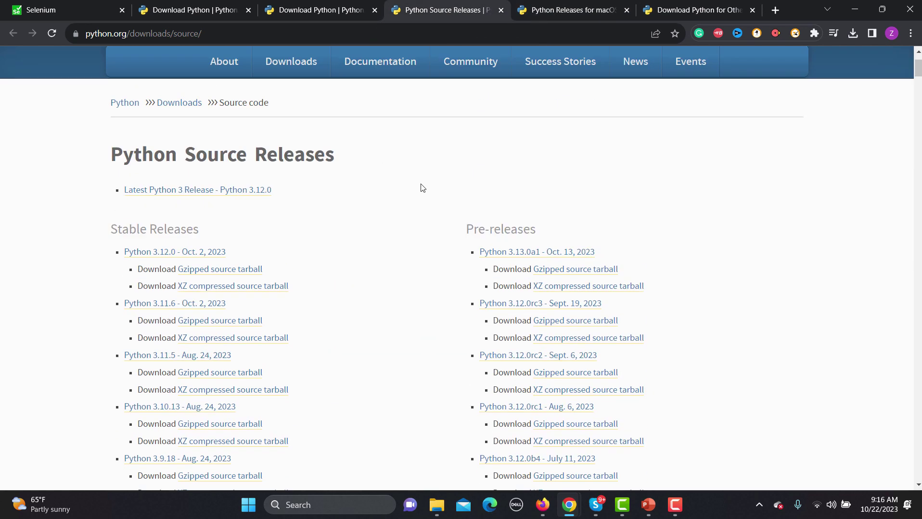
pyautogui.moveTo(336, 254); pyautogui.dragTo(110, 253)
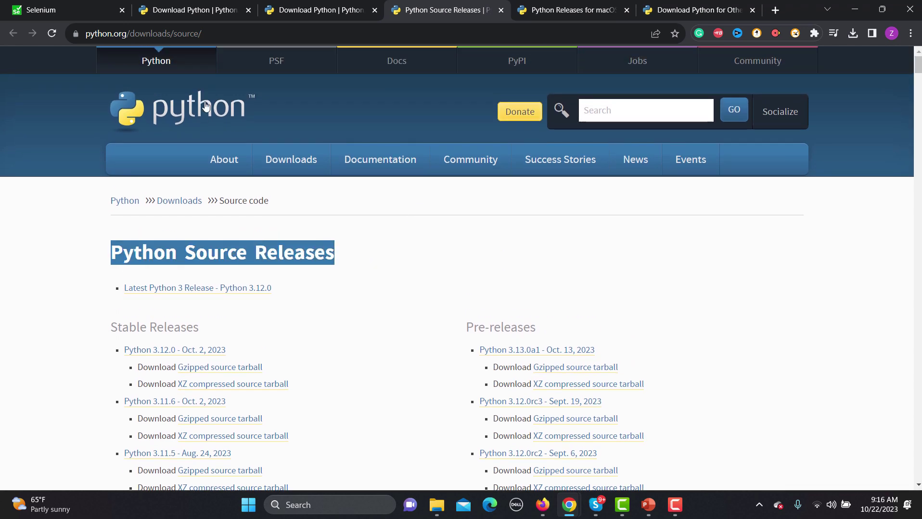
pyautogui.click(295, 19)
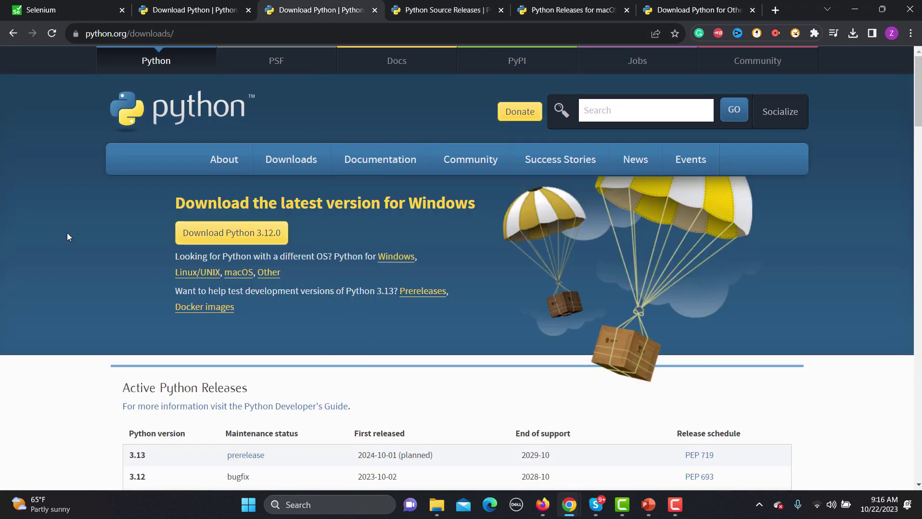
# Step: Download python-3.12.0-amd64.exe, show it in the maximized Downloads folder, and launch it
pyautogui.click(204, 239)
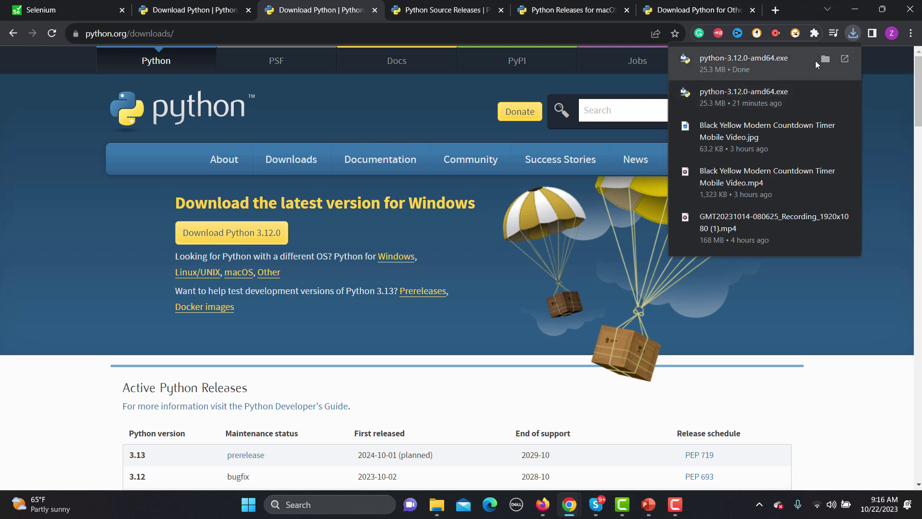
pyautogui.click(824, 59)
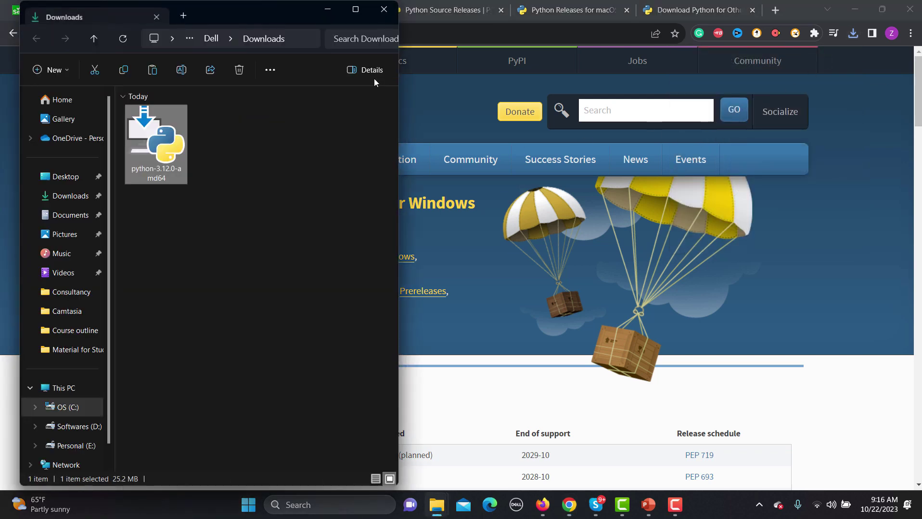
pyautogui.click(356, 10)
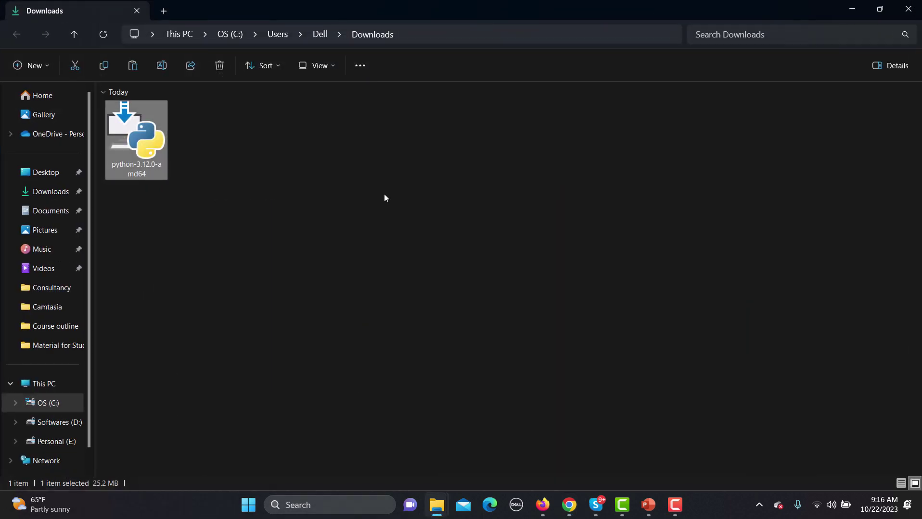
pyautogui.doubleClick(149, 145)
# Step: Run the installer past the security warning, toggling 'Add python.exe to PATH' on then off
pyautogui.click(499, 268)
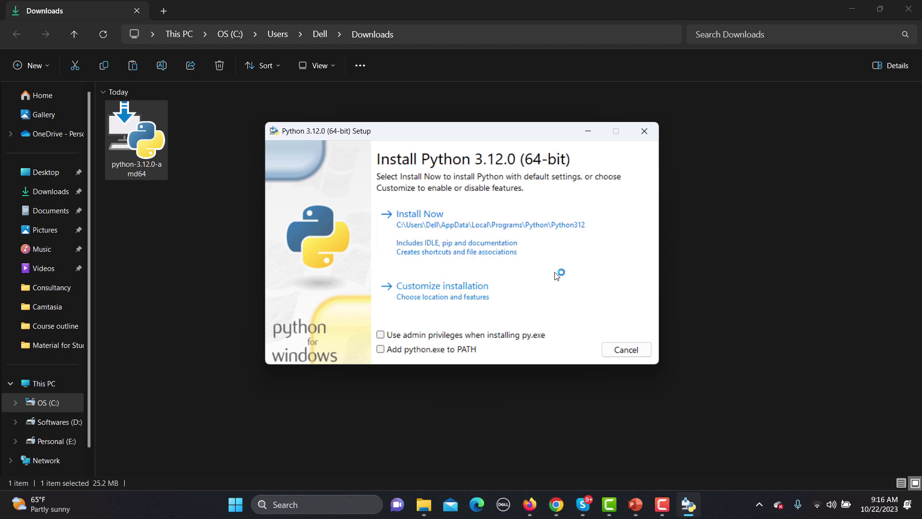
pyautogui.click(384, 354)
pyautogui.click(381, 351)
# Step: Search Windows for 'enviro' to find 'Edit the system environment variables'
pyautogui.click(333, 504)
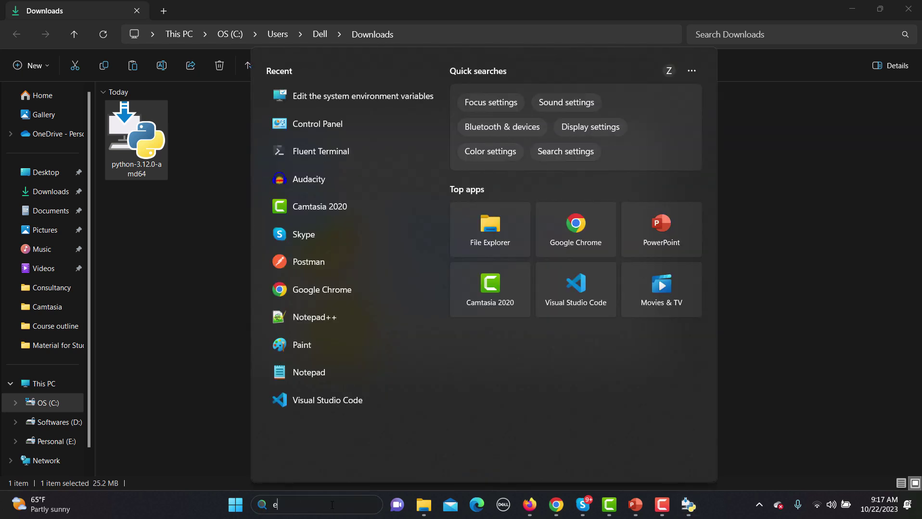
pyautogui.write('evn')
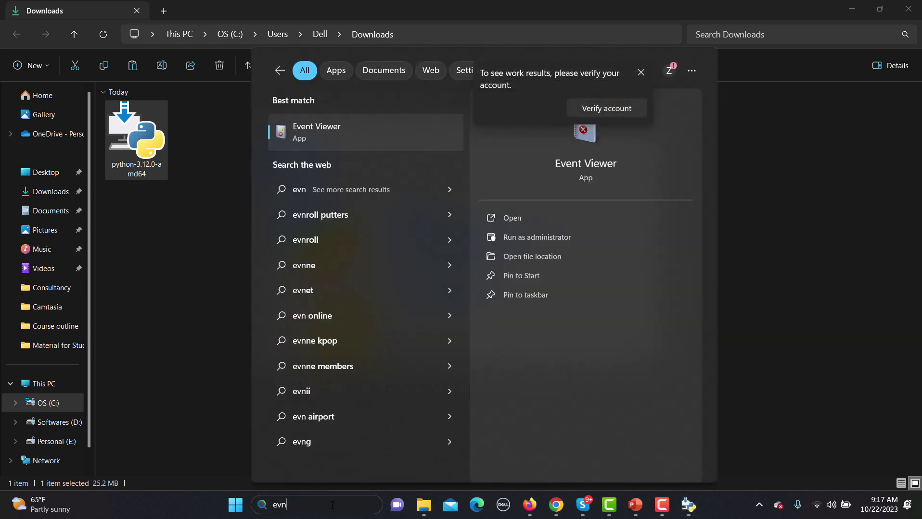
pyautogui.press('BackSpace')
pyautogui.write('nviro')
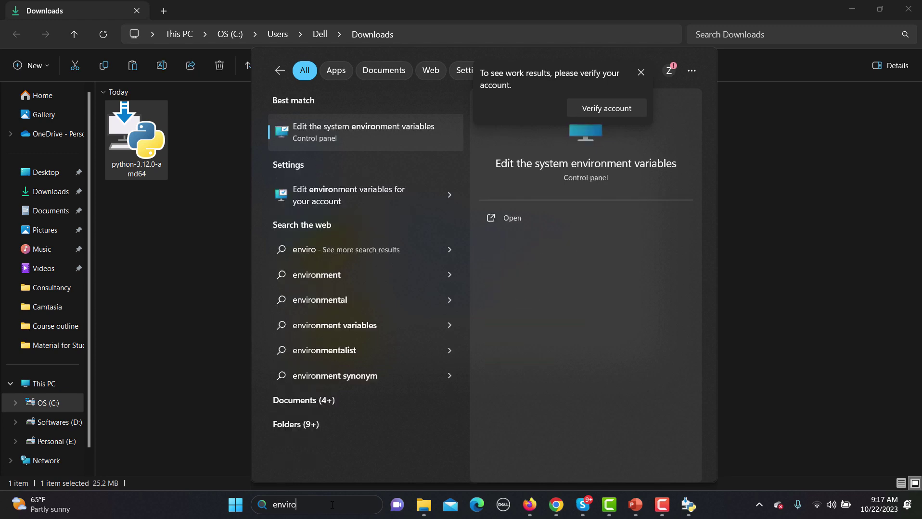
# Step: Inspect the system Path entries (nodejs, dotnet, jdk-17.0.5 bin) in Environment Variables, leaving them unchanged
pyautogui.click(341, 133)
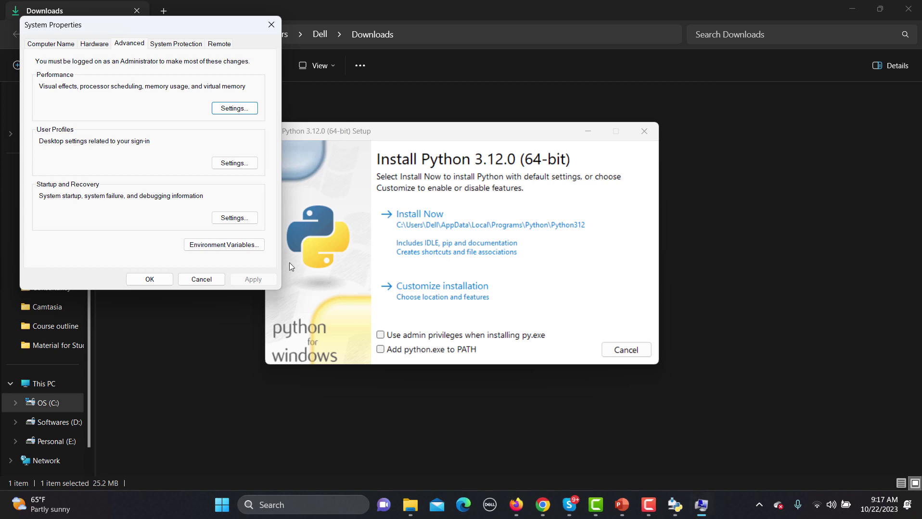
pyautogui.click(202, 246)
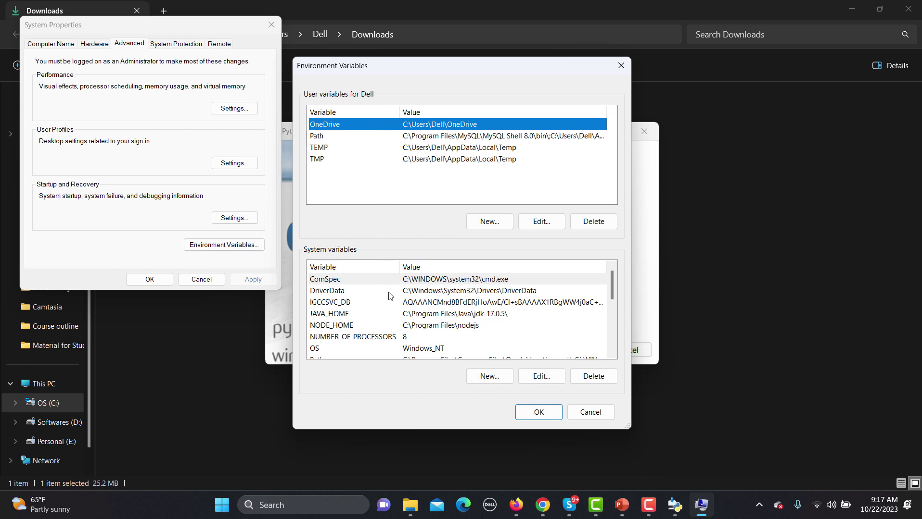
pyautogui.click(332, 316)
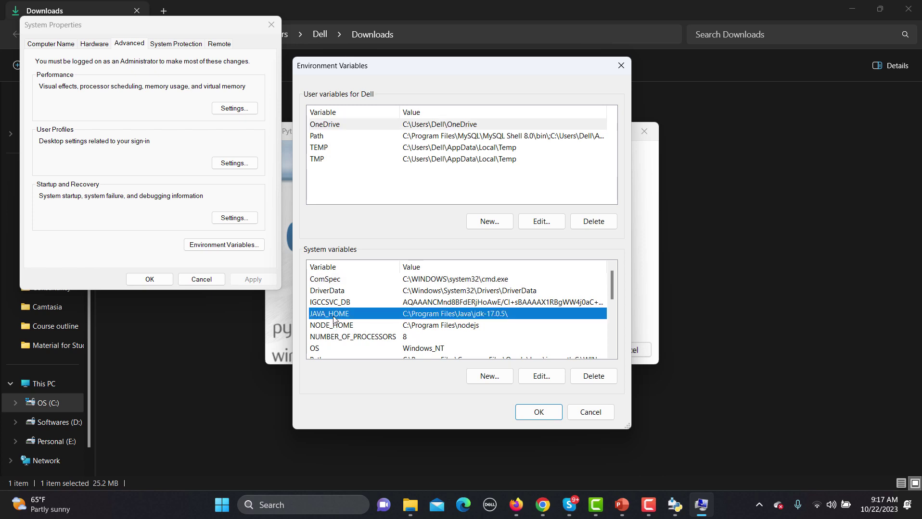
pyautogui.click(338, 327)
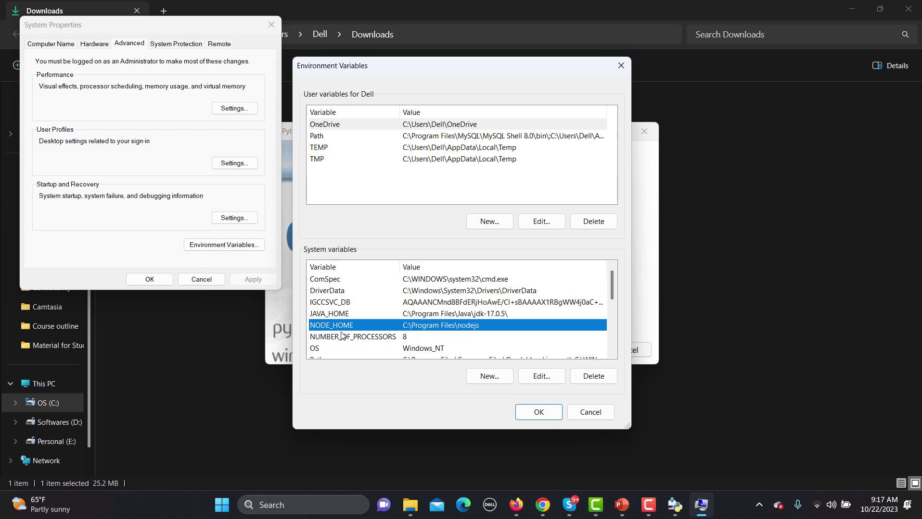
pyautogui.scroll(-1, 410, 310)
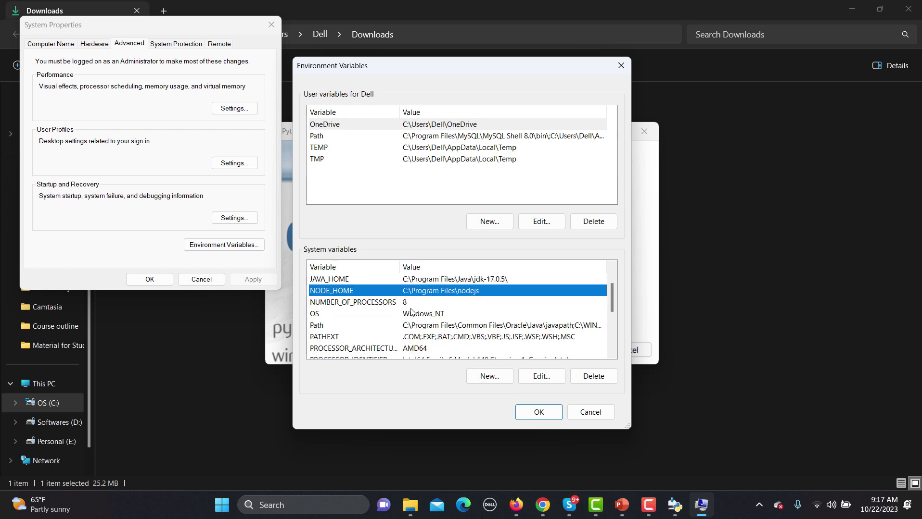
pyautogui.click(426, 330)
pyautogui.click(531, 375)
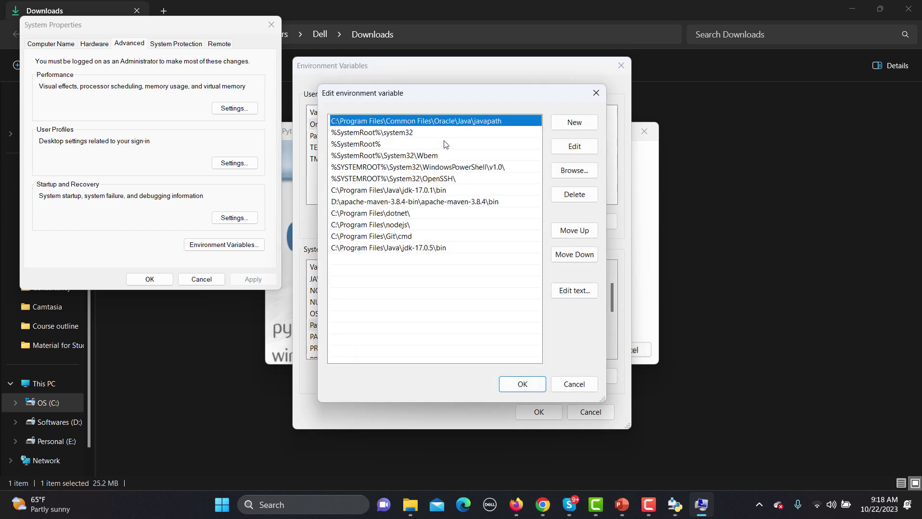
pyautogui.click(387, 225)
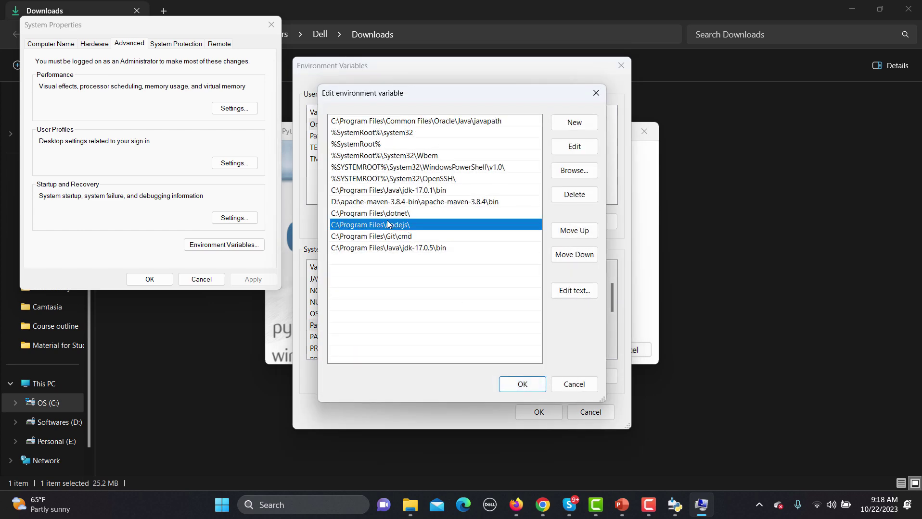
pyautogui.click(387, 214)
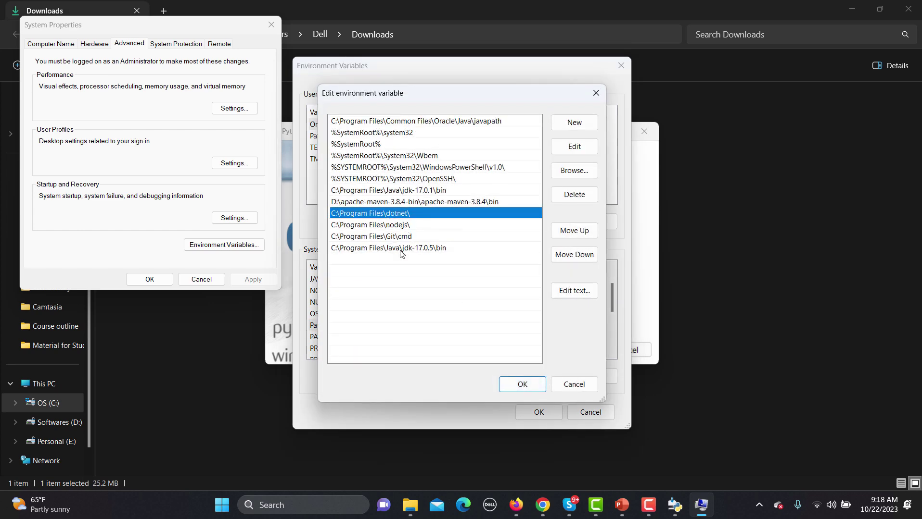
pyautogui.click(400, 249)
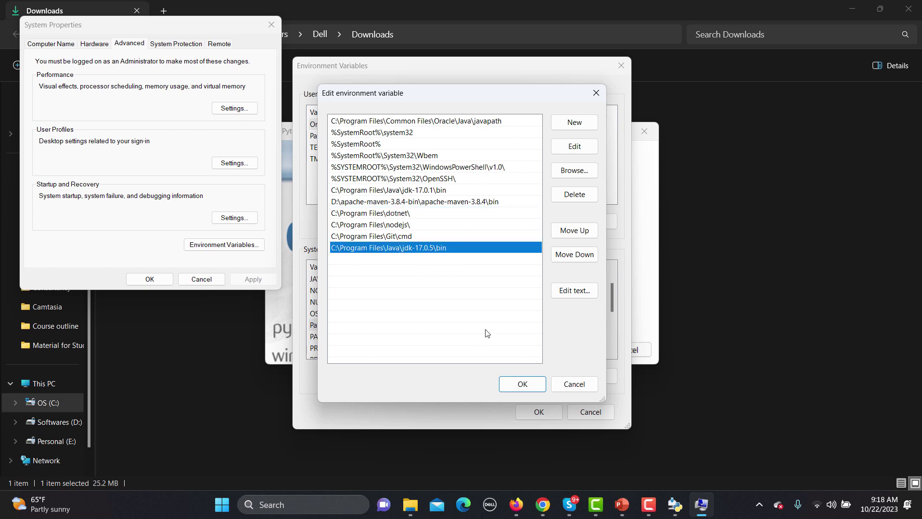
pyautogui.click(523, 384)
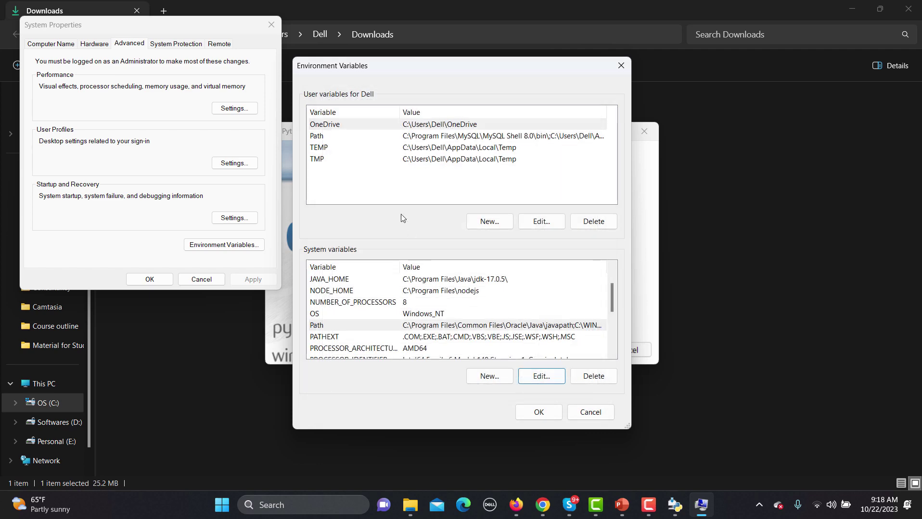
# Step: View the user Path entries, then close Environment Variables without changes
pyautogui.click(374, 139)
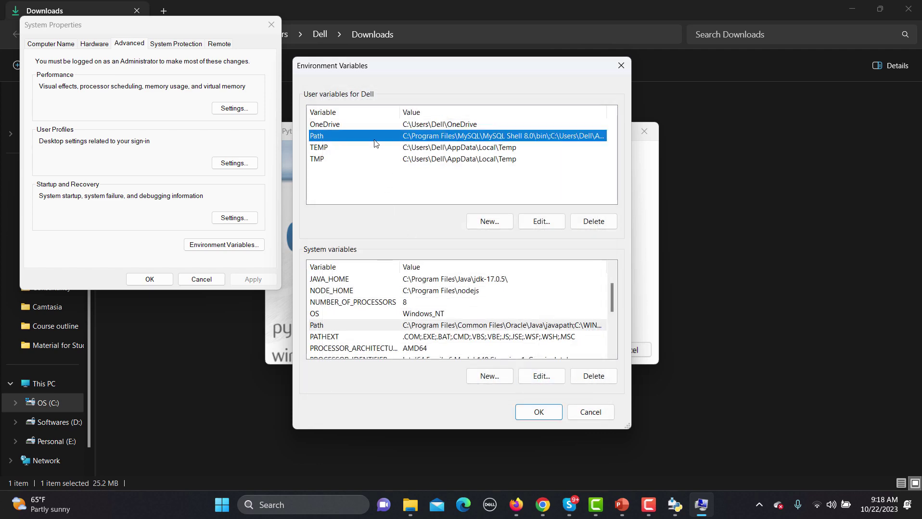
pyautogui.click(543, 224)
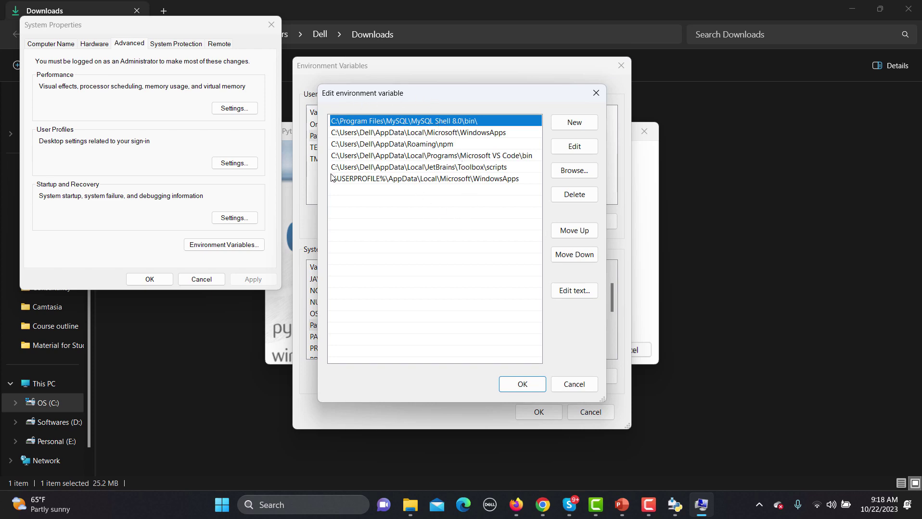
pyautogui.click(564, 384)
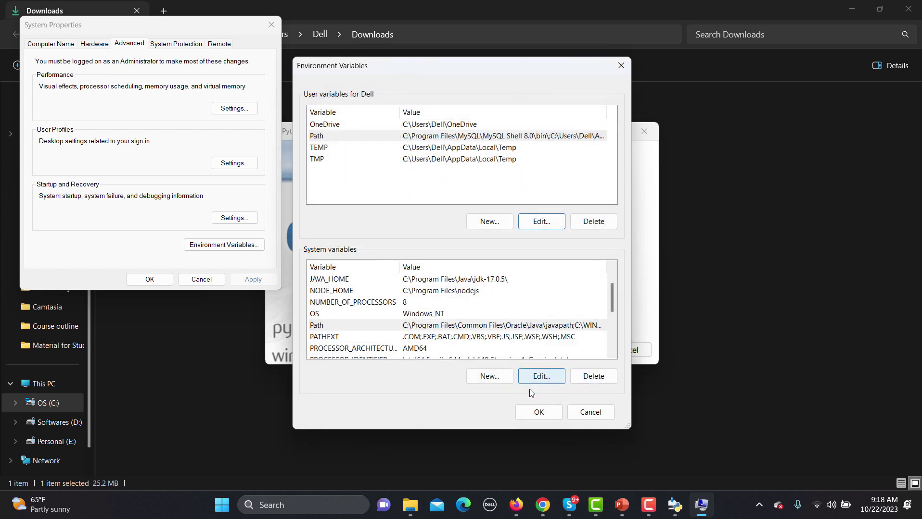
pyautogui.click(582, 416)
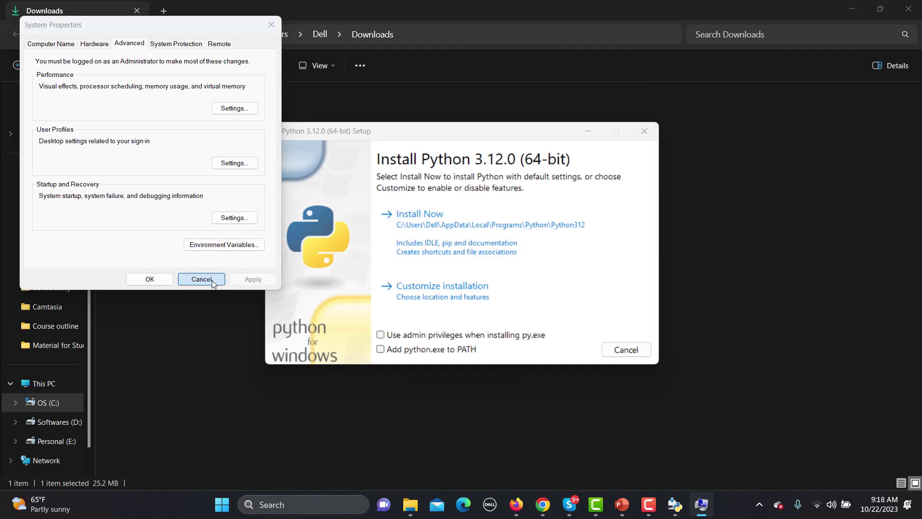
# Step: Close System Properties and start the Python 3.12.0 Install Now, then bring its progress into view
pyautogui.click(218, 281)
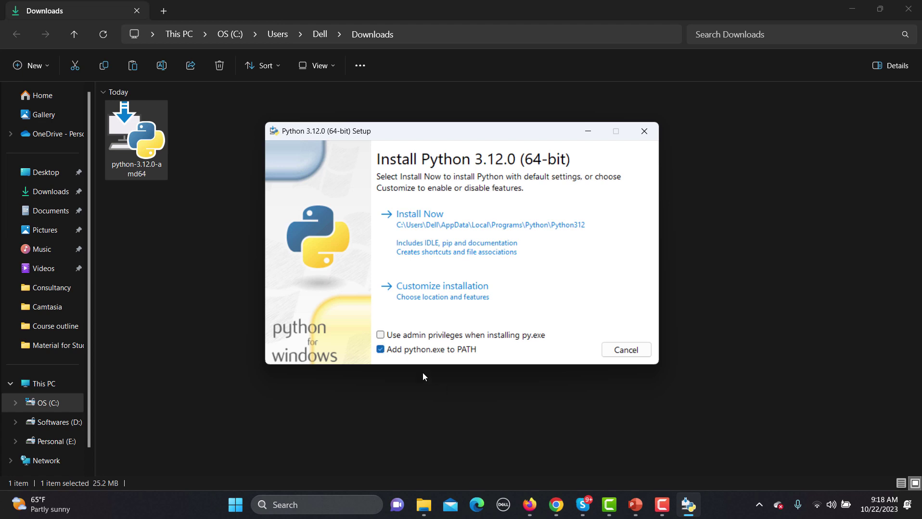
pyautogui.click(420, 230)
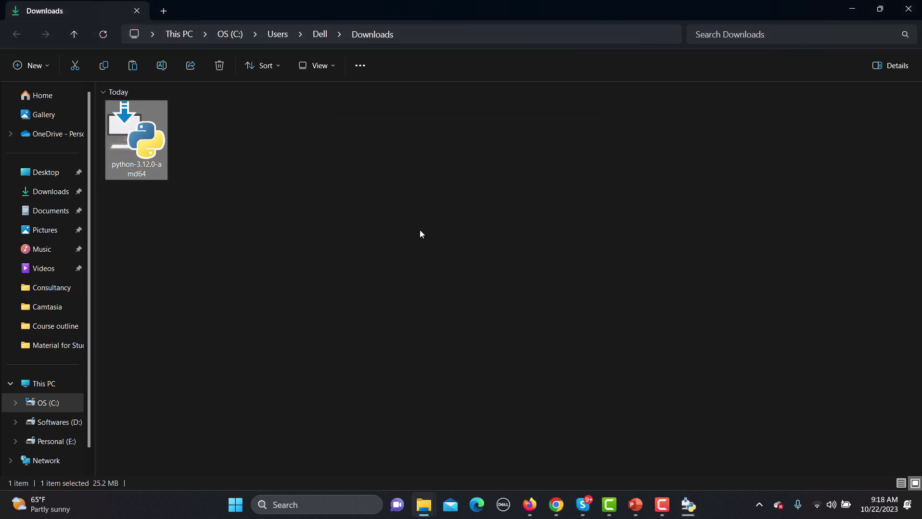
pyautogui.click(691, 501)
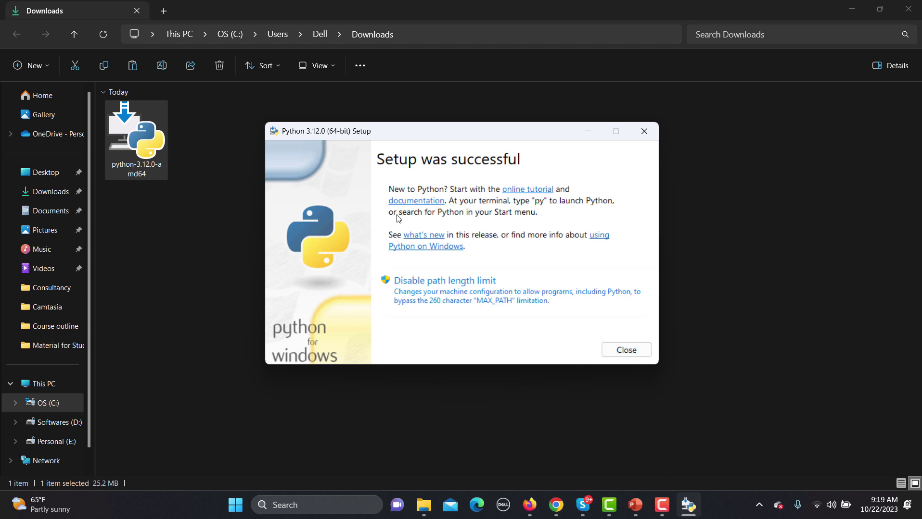
pyautogui.click(531, 193)
pyautogui.click(420, 202)
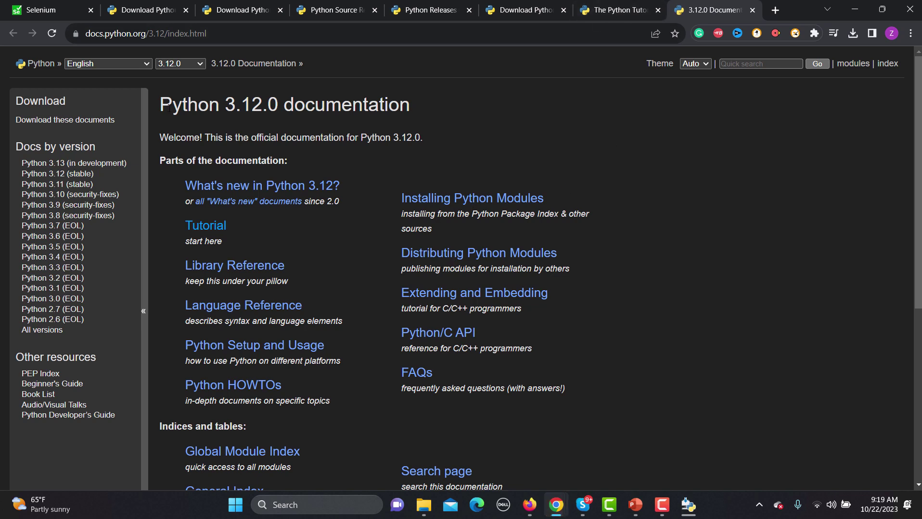
pyautogui.moveTo(171, 108); pyautogui.dragTo(351, 104)
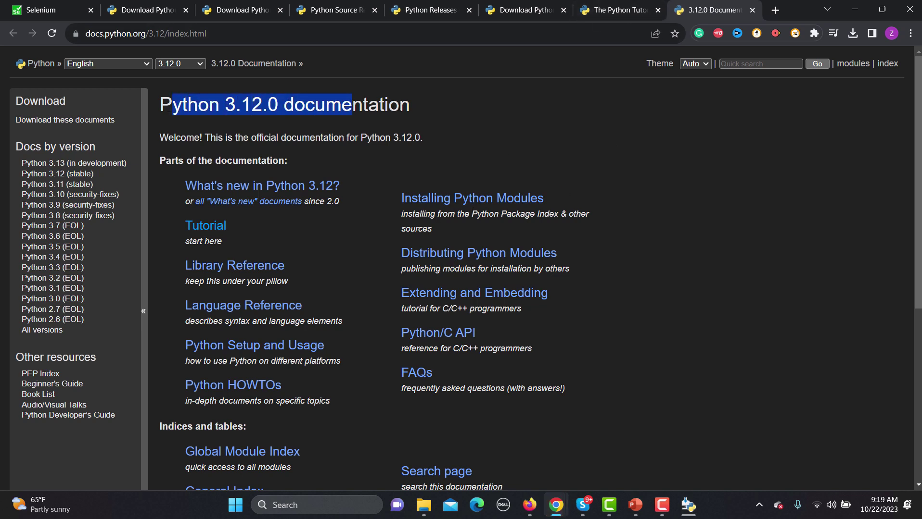
pyautogui.click(428, 111)
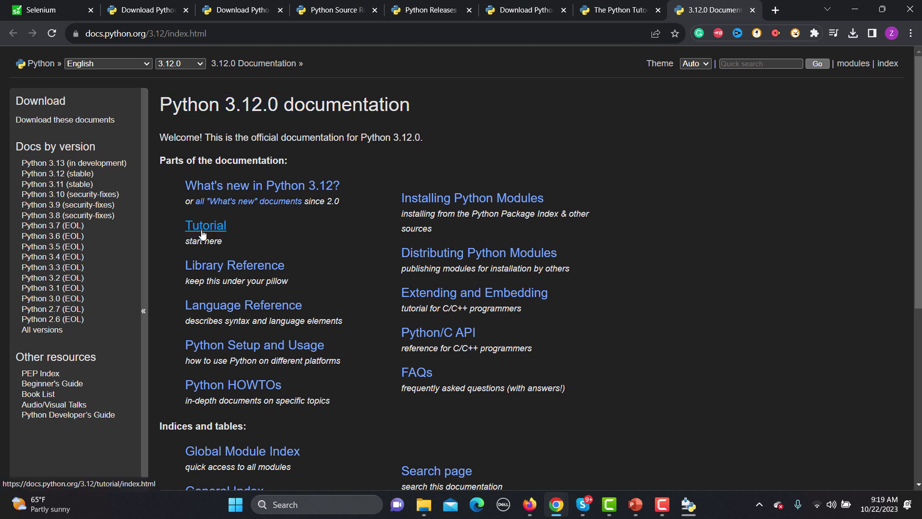
pyautogui.scroll(-1, 232, 238)
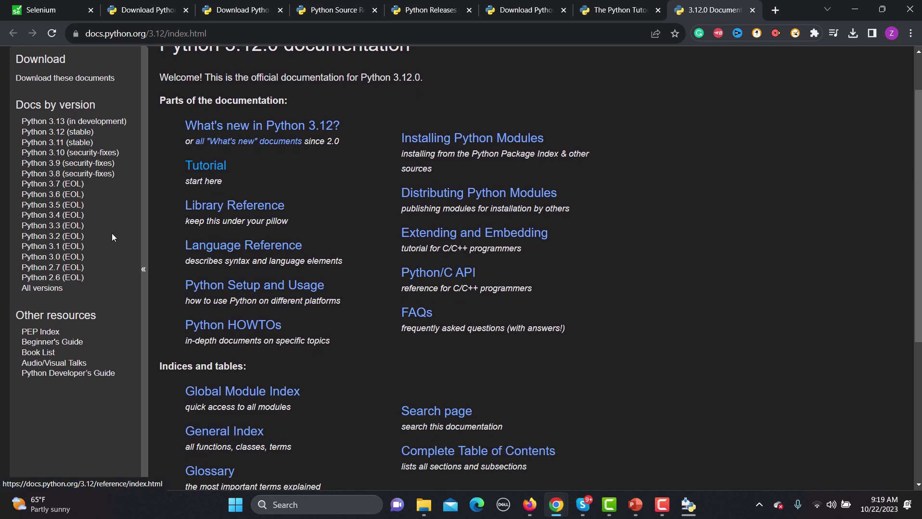
pyautogui.scroll(-3, 345, 238)
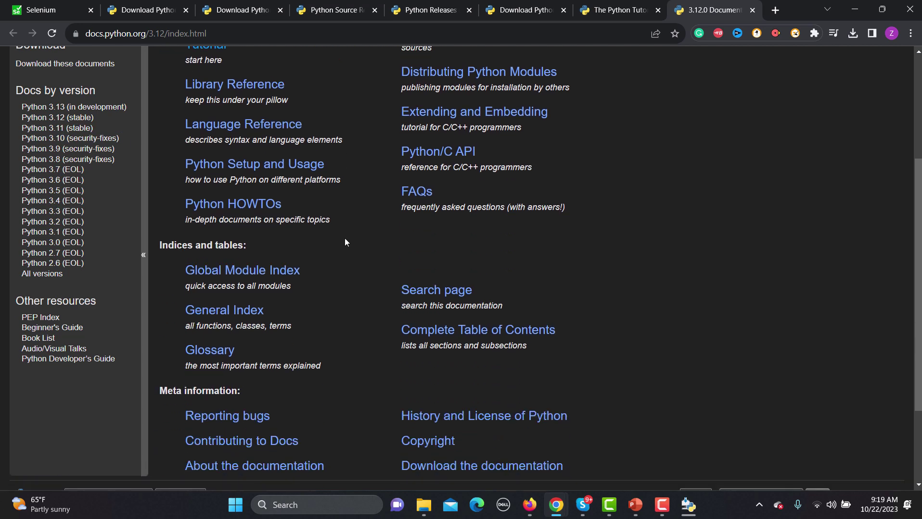
pyautogui.scroll(4, 343, 239)
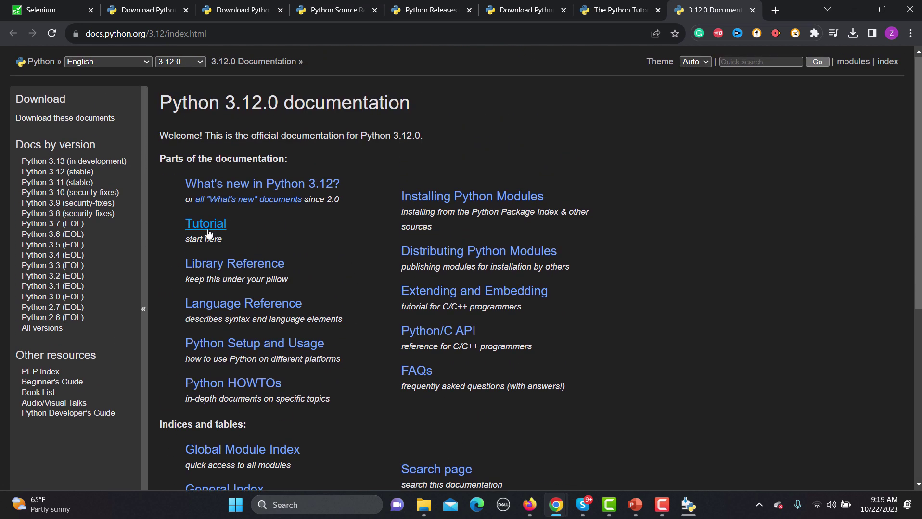
# Step: Open The Python Tutorial from the 3.12 docs index and scroll through its chapter list
pyautogui.click(207, 227)
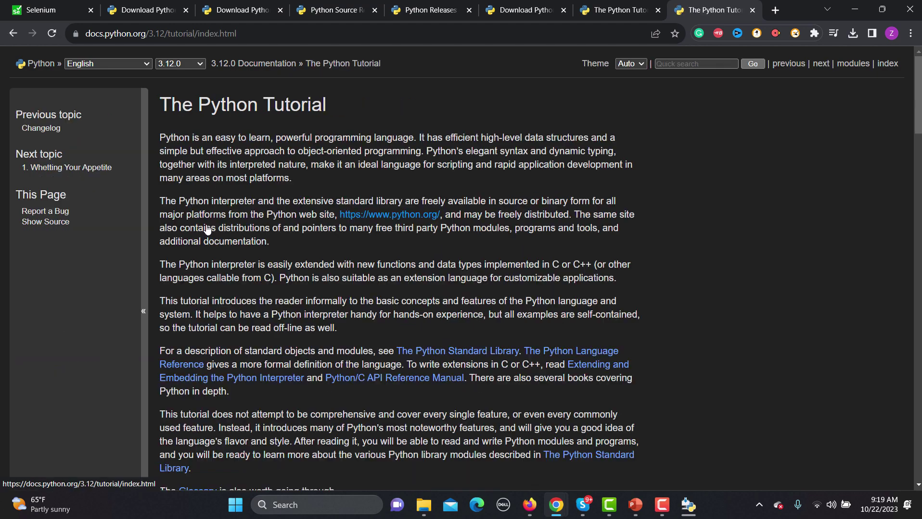
pyautogui.scroll(-3, 376, 256)
pyautogui.scroll(-5, 377, 256)
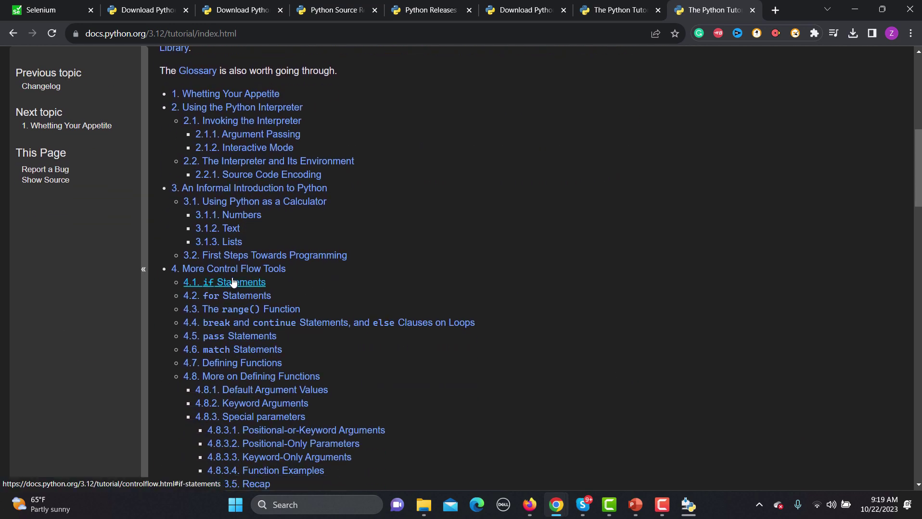
pyautogui.scroll(-5, 298, 230)
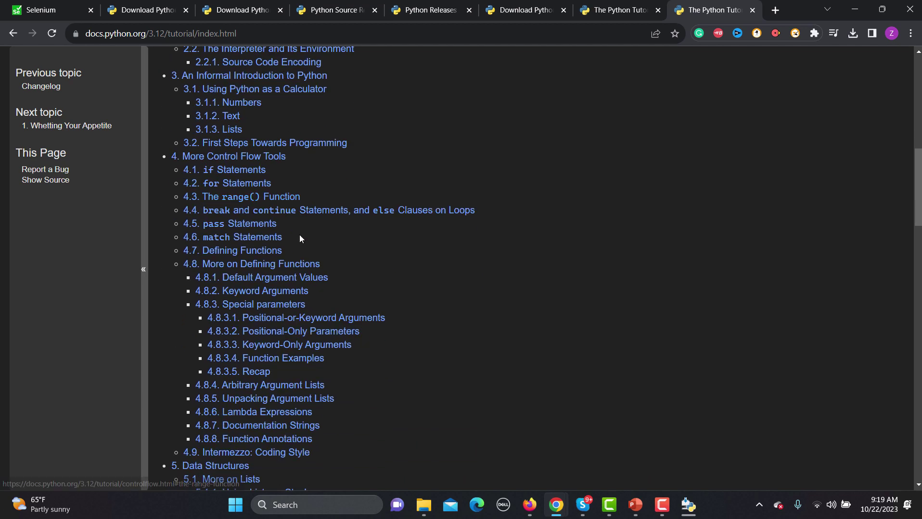
pyautogui.scroll(-5, 317, 275)
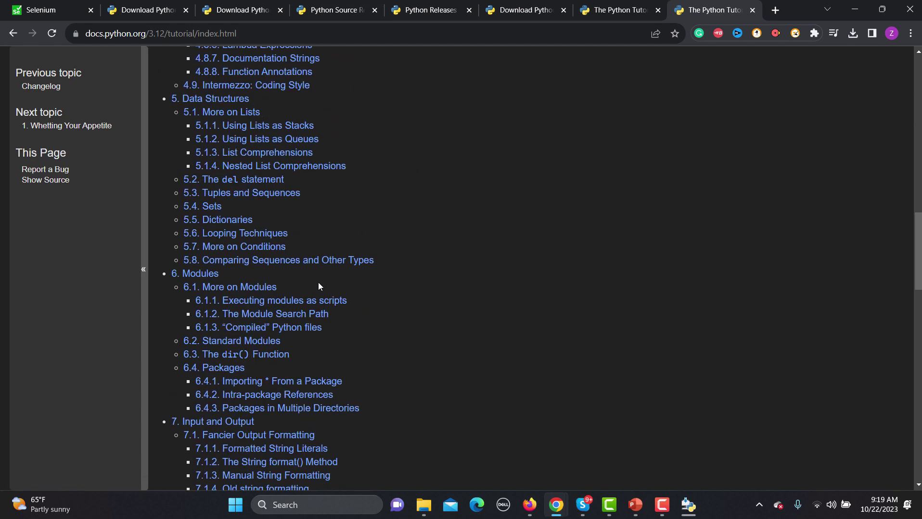
pyautogui.scroll(-15, 318, 286)
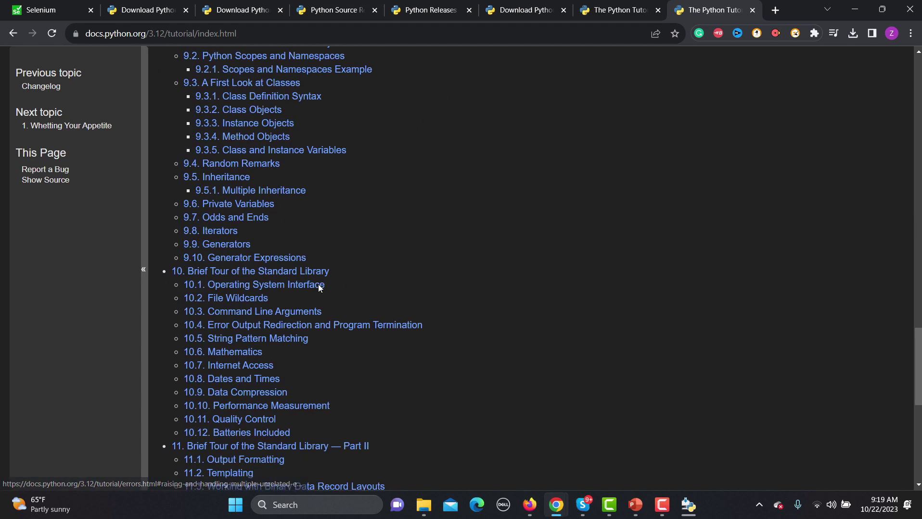
pyautogui.scroll(-2, 318, 288)
pyautogui.scroll(17, 318, 288)
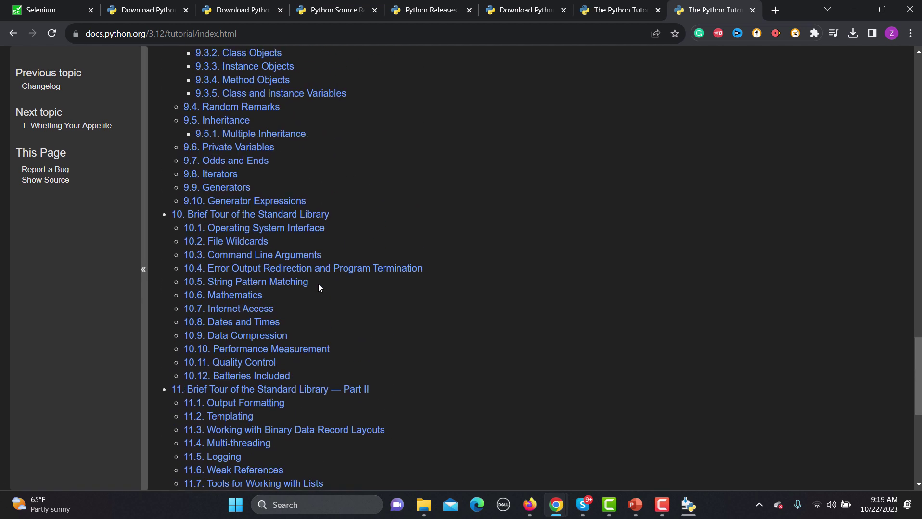
pyautogui.scroll(3, 318, 286)
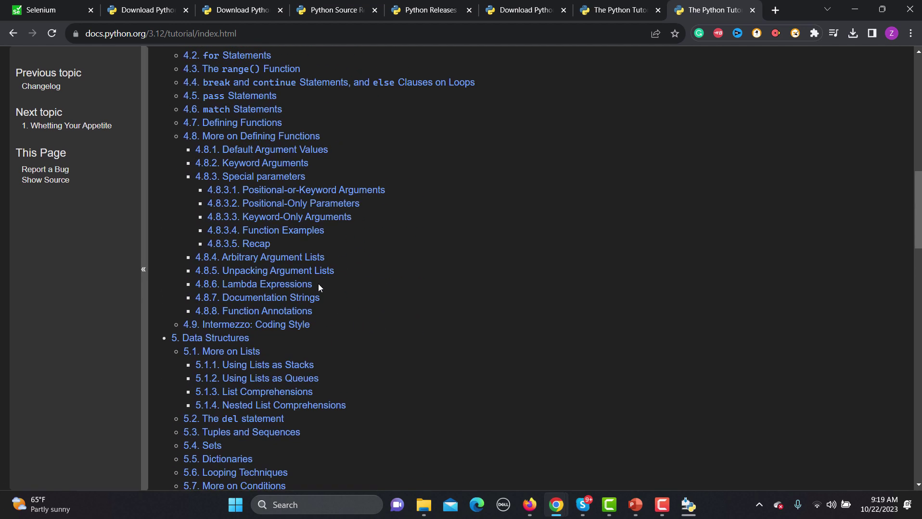
pyautogui.scroll(1, 318, 287)
pyautogui.scroll(2, 318, 285)
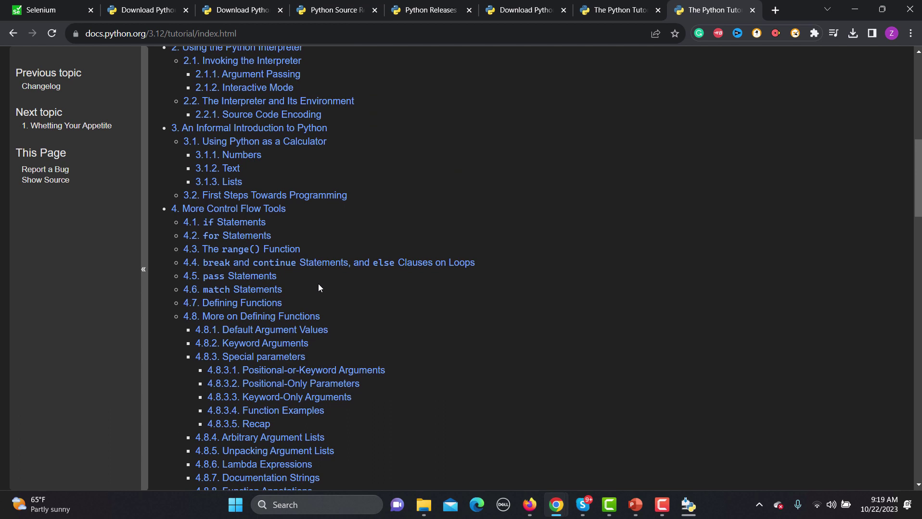
# Step: Open the tutorial's '4.1. if Statements' section and read the if, elif and match explanations
pyautogui.click(236, 225)
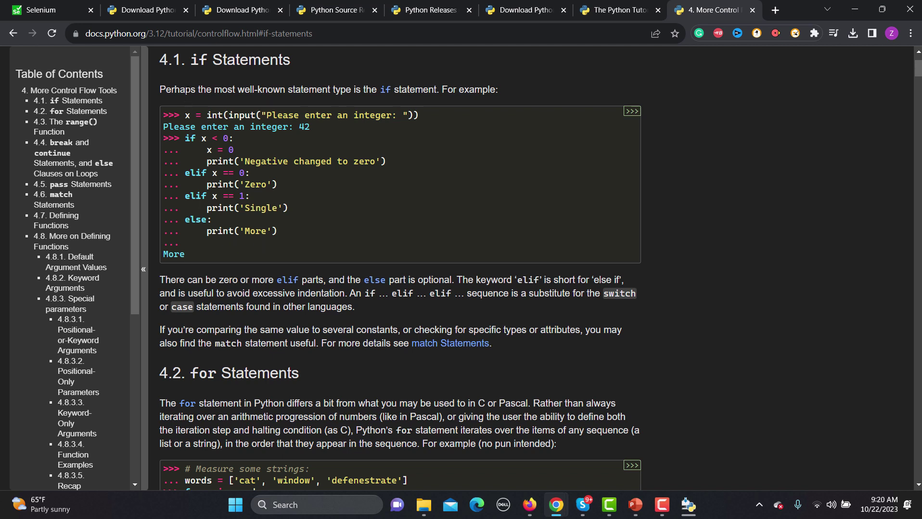
pyautogui.moveTo(189, 89); pyautogui.dragTo(488, 89)
pyautogui.moveTo(315, 233); pyautogui.dragTo(179, 127)
pyautogui.scroll(-1, 259, 257)
pyautogui.moveTo(166, 220); pyautogui.dragTo(535, 308)
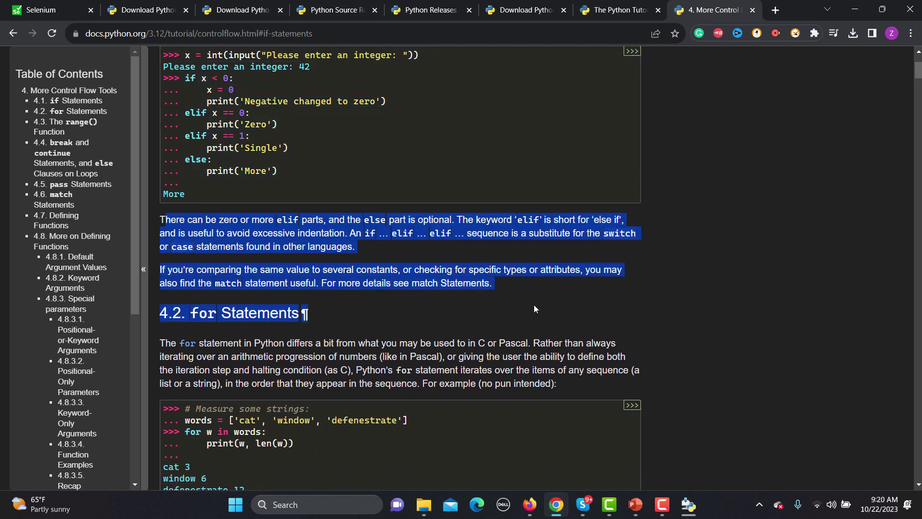
pyautogui.click(422, 329)
# Step: Scroll through the remaining control-flow sections, then return to the Python downloads tab
pyautogui.scroll(-4, 370, 300)
pyautogui.scroll(-6, 369, 300)
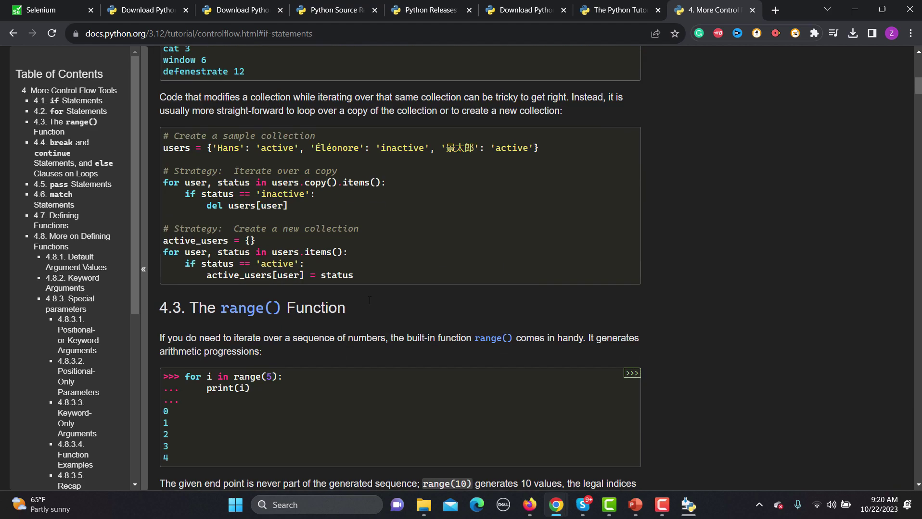
pyautogui.scroll(-13, 368, 300)
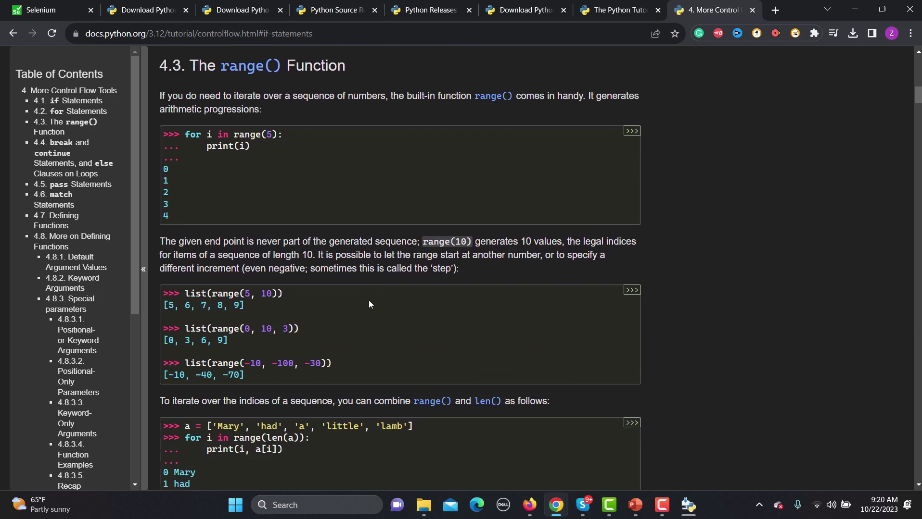
pyautogui.scroll(-20, 369, 304)
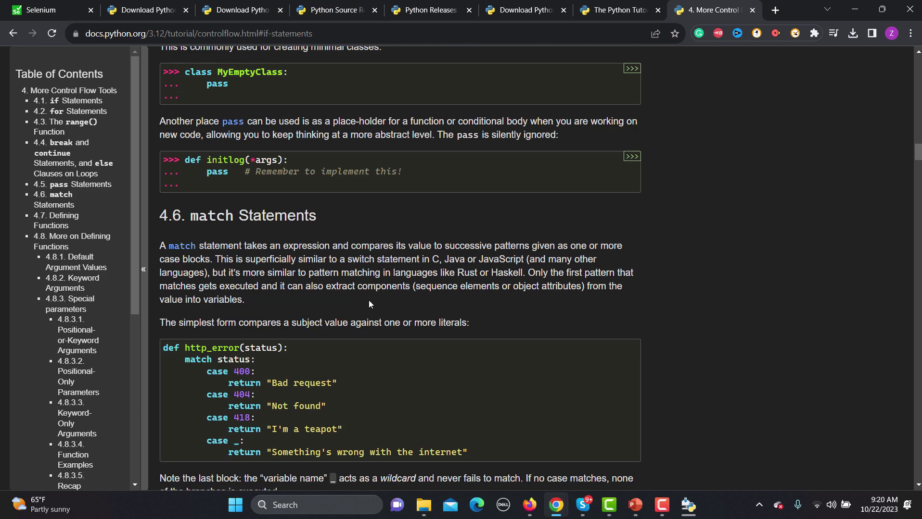
pyautogui.scroll(10, 371, 297)
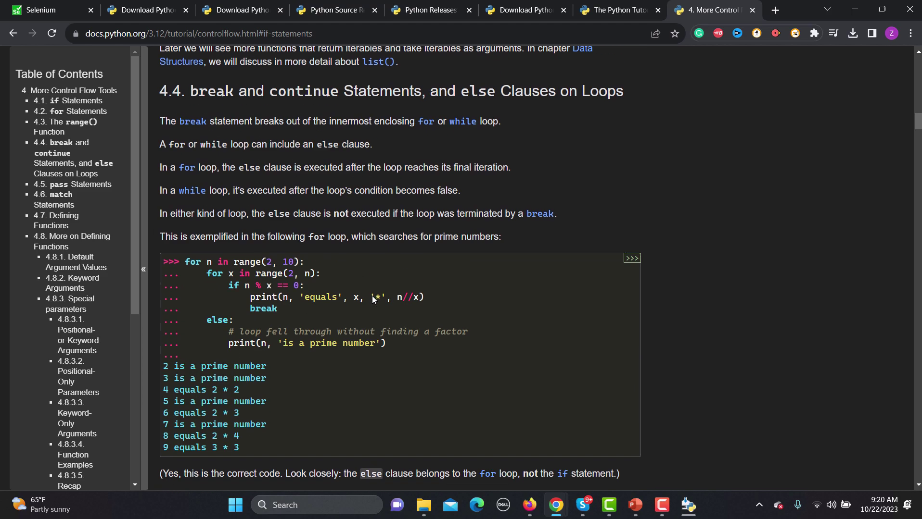
pyautogui.scroll(6, 371, 296)
pyautogui.click(155, 12)
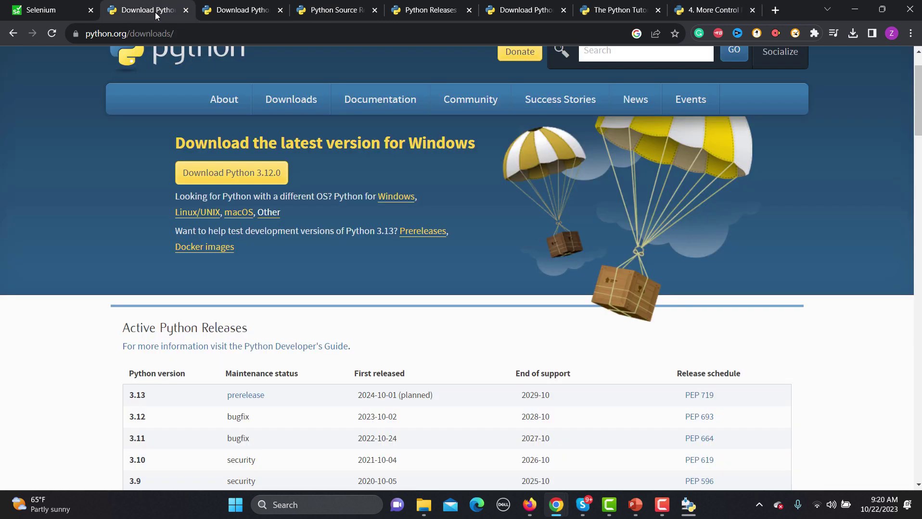
pyautogui.click(215, 12)
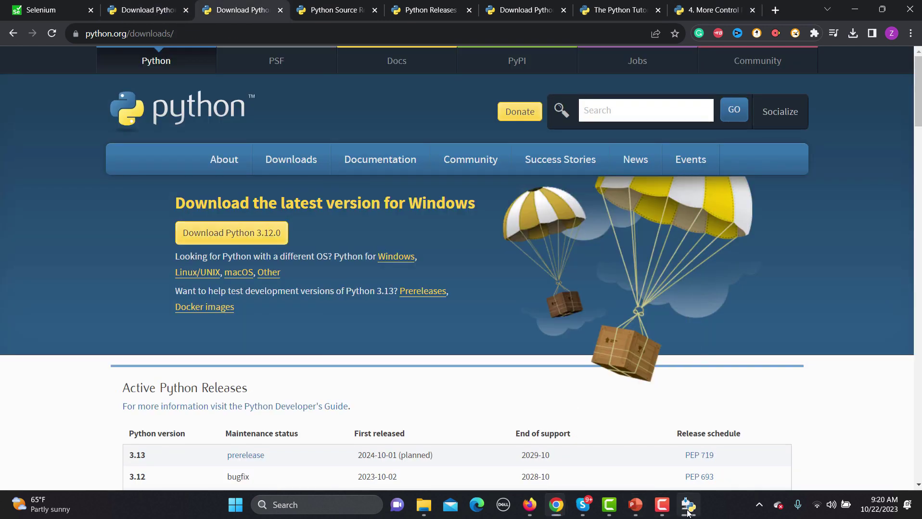
# Step: Close the Python 3.12.0 installer's 'Setup was successful' window
pyautogui.click(687, 513)
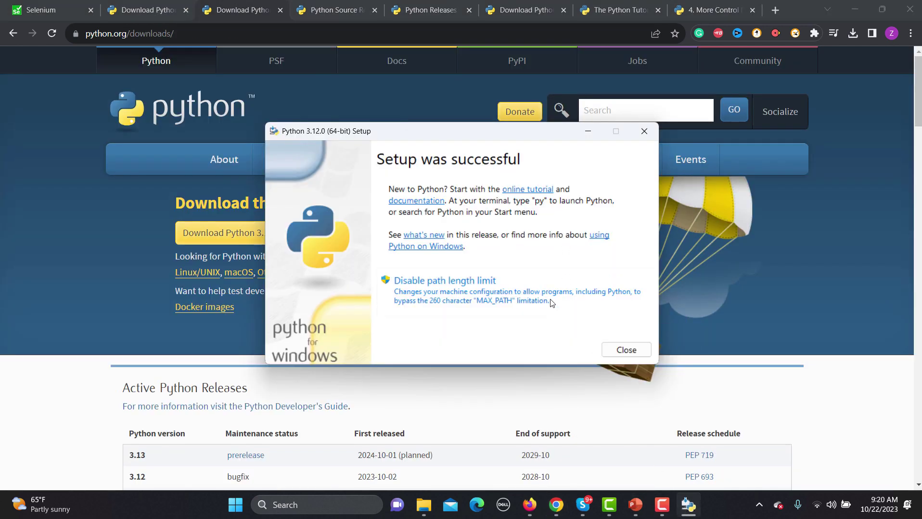
pyautogui.click(621, 348)
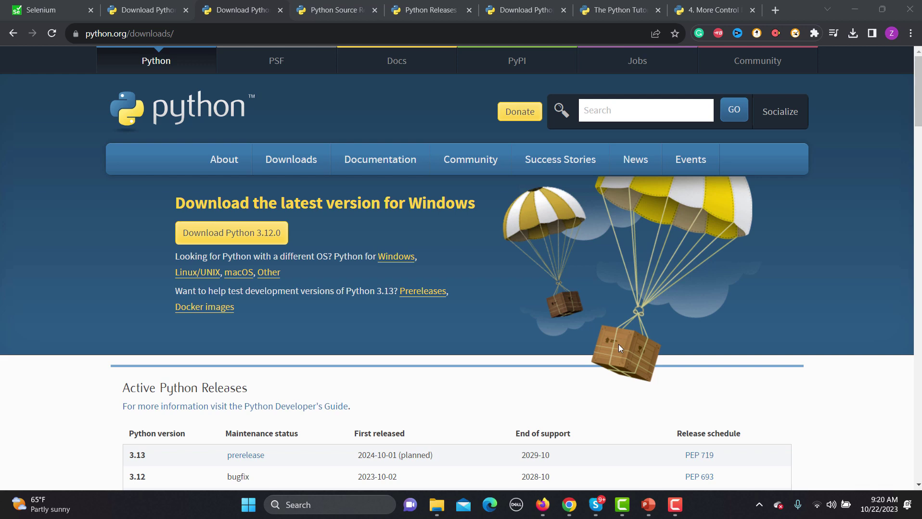
pyautogui.click(335, 501)
pyautogui.write('excelnvi')
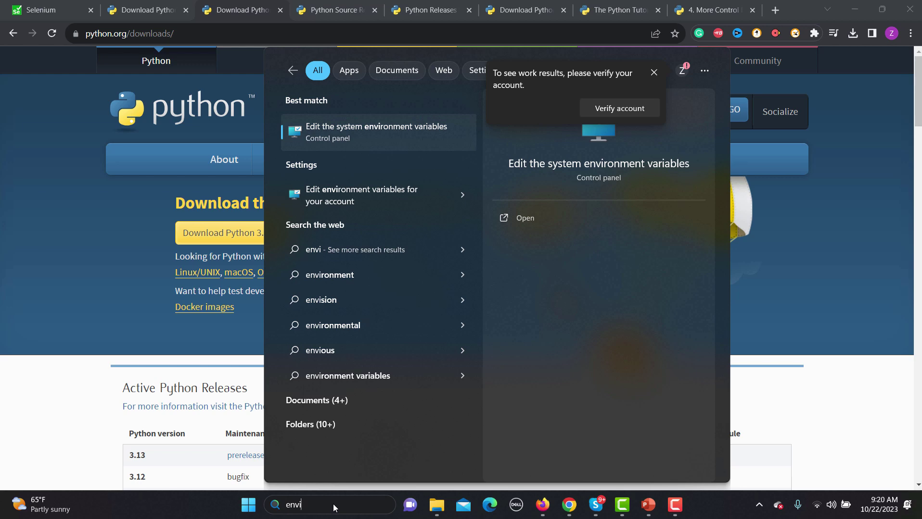
pyautogui.press('Return')
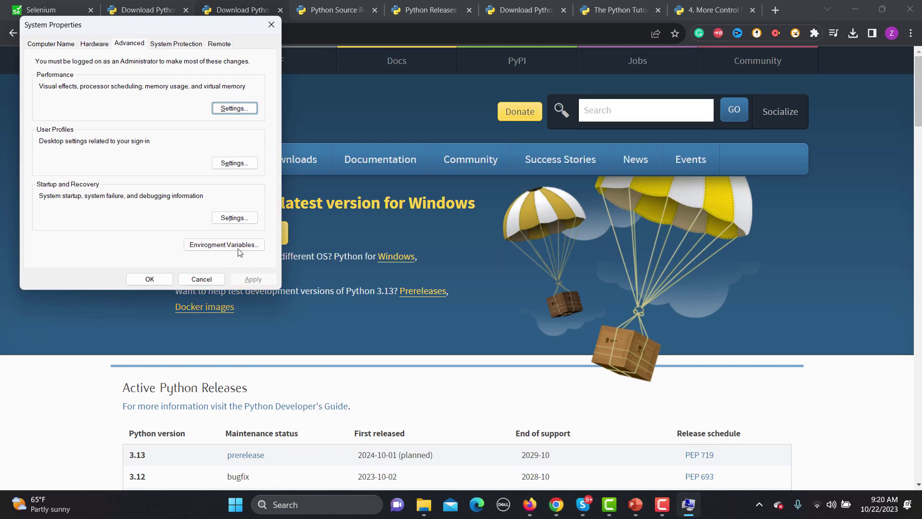
pyautogui.click(238, 245)
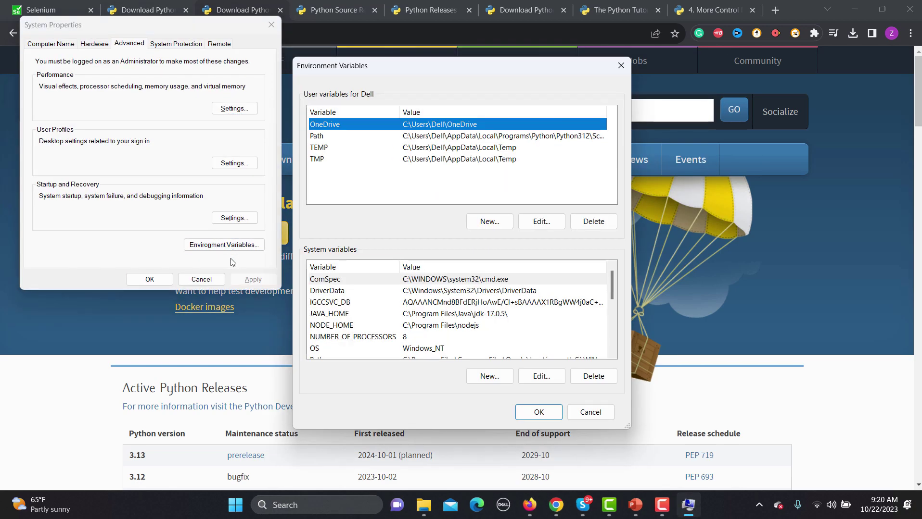
pyautogui.click(458, 139)
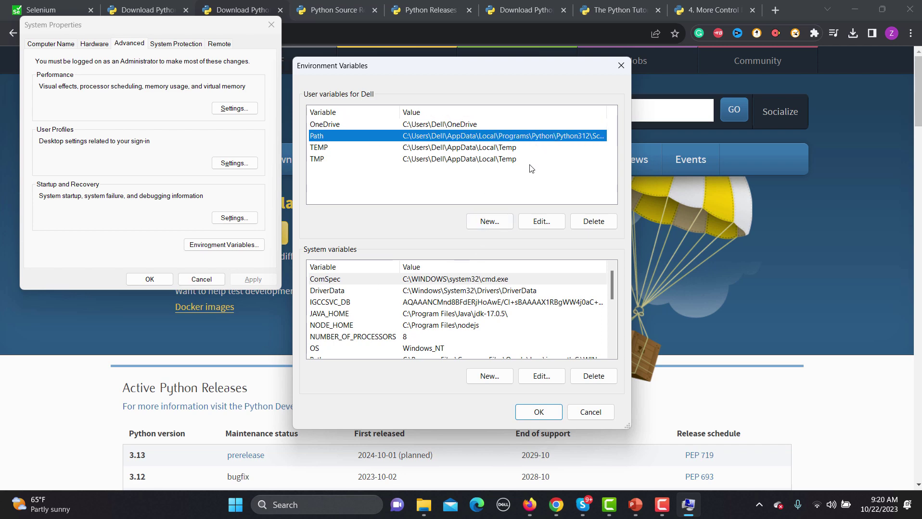
pyautogui.click(542, 224)
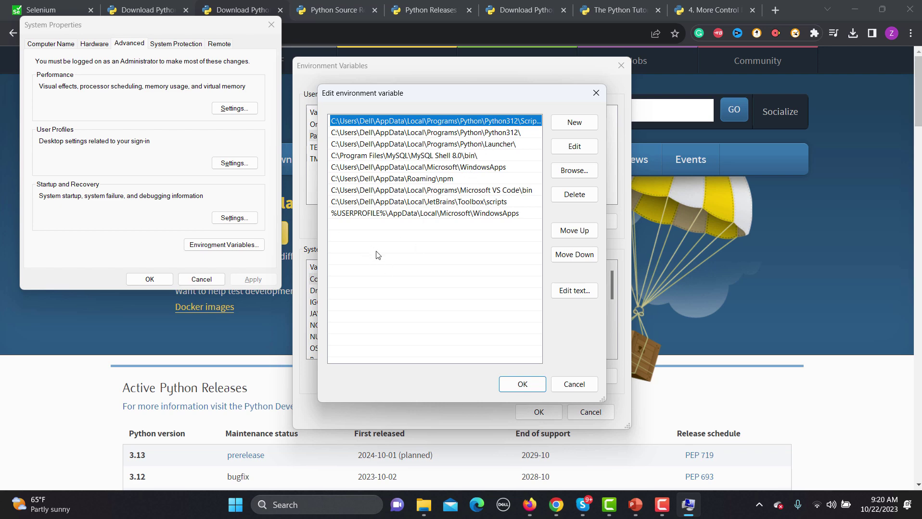
pyautogui.click(521, 385)
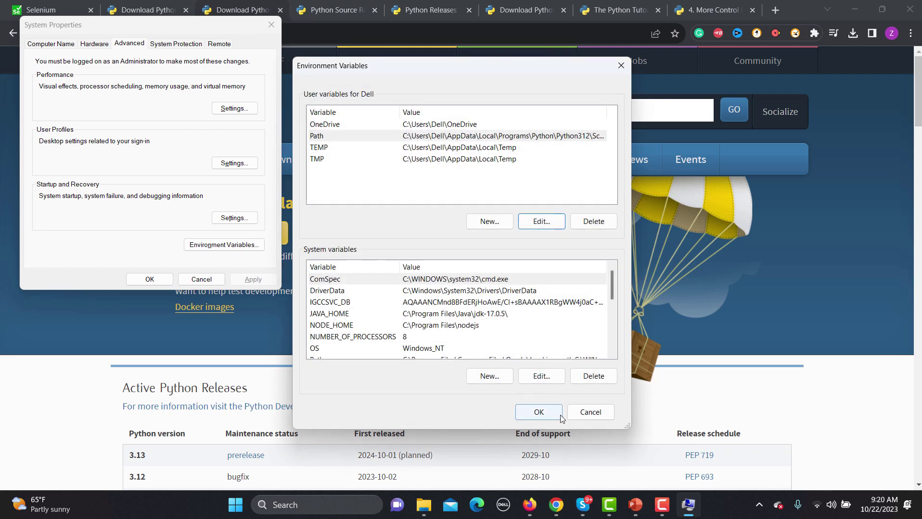
pyautogui.click(572, 415)
pyautogui.click(201, 279)
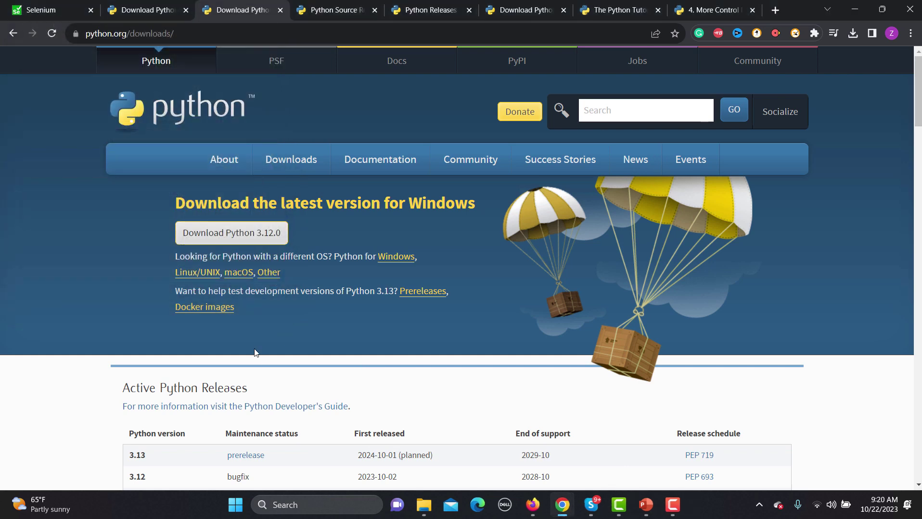
# Step: Launch Fluent Terminal and run python --version, confirming the output Python 3.12.0
pyautogui.click(310, 505)
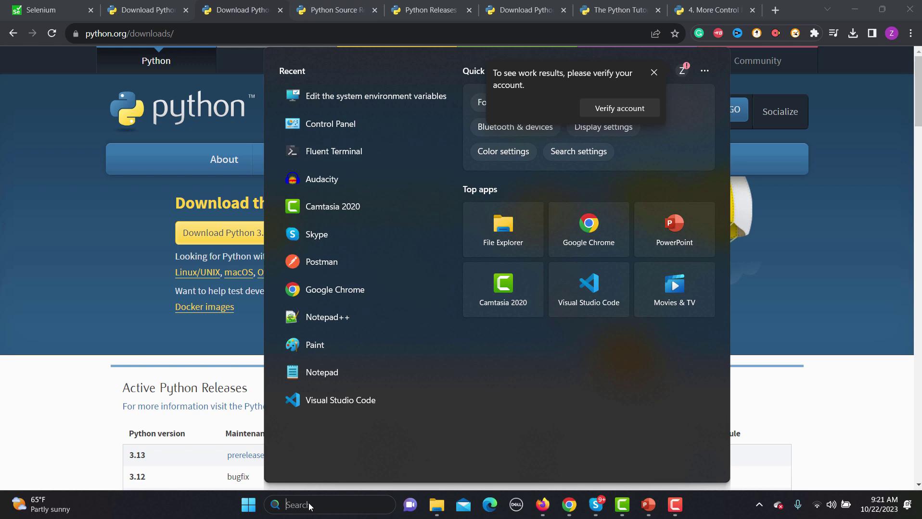
pyautogui.write('fluent terminal')
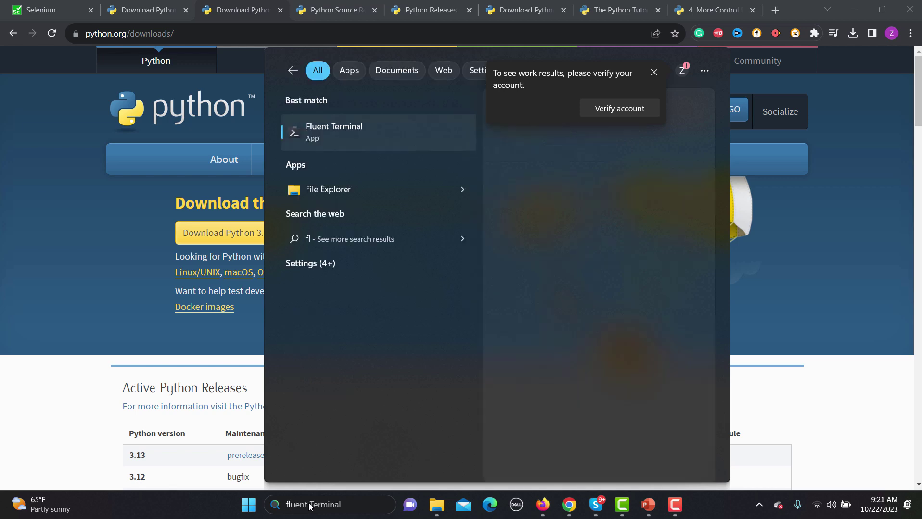
pyautogui.press('Return')
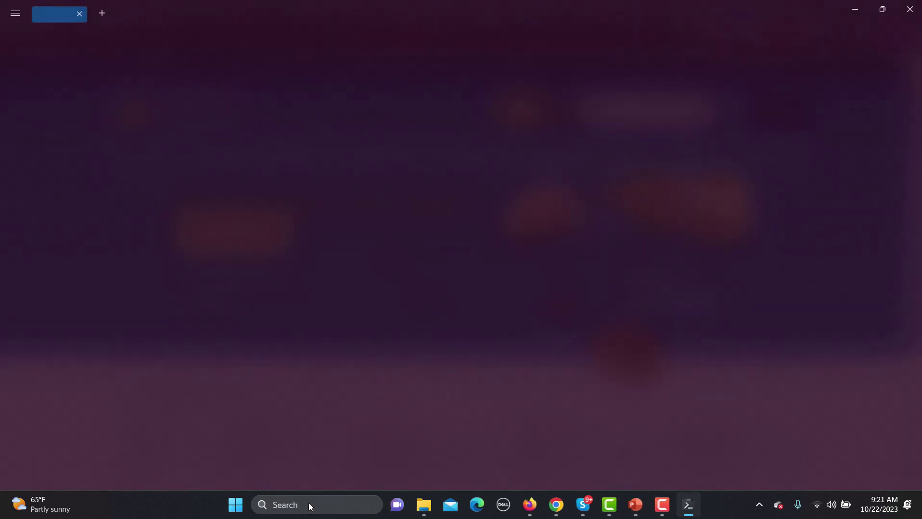
pyautogui.write('python ')
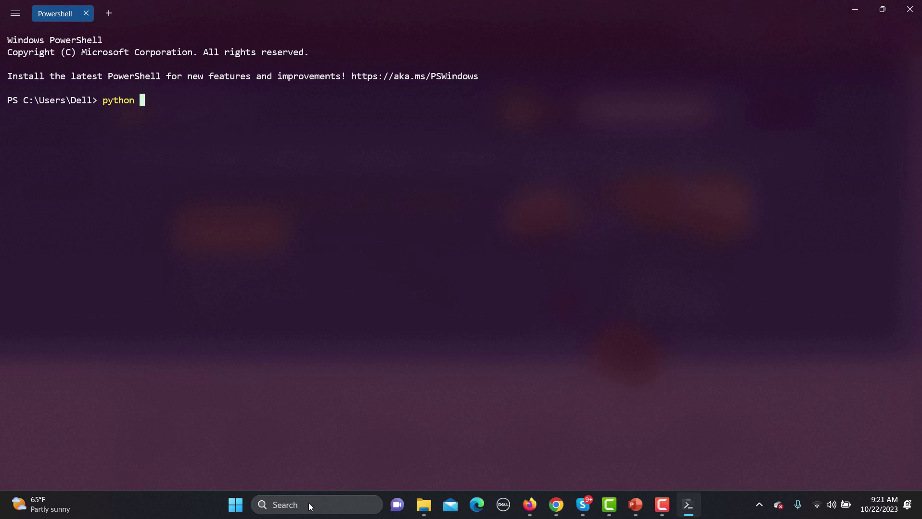
pyautogui.write('--version')
pyautogui.press('Return')
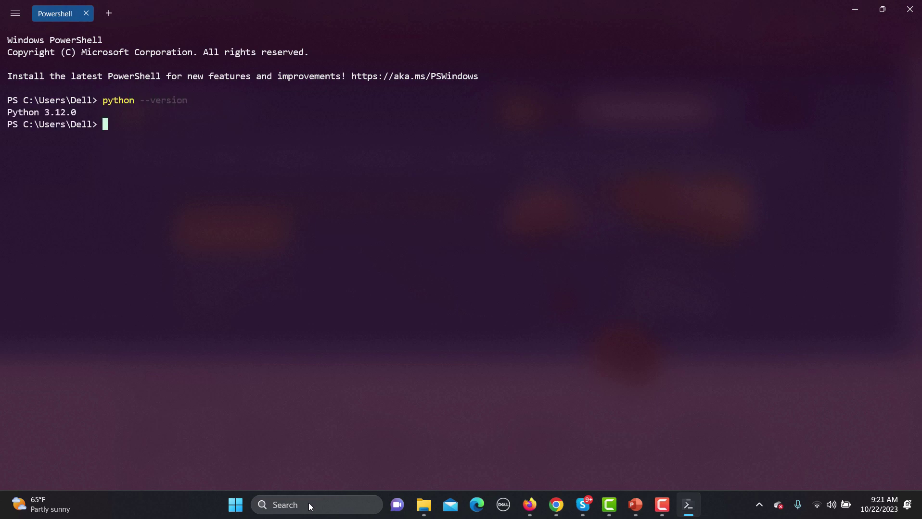
pyautogui.moveTo(7, 114); pyautogui.dragTo(81, 112)
# Step: Minimize the terminal and launch Microsoft Store from Windows search
pyautogui.click(856, 12)
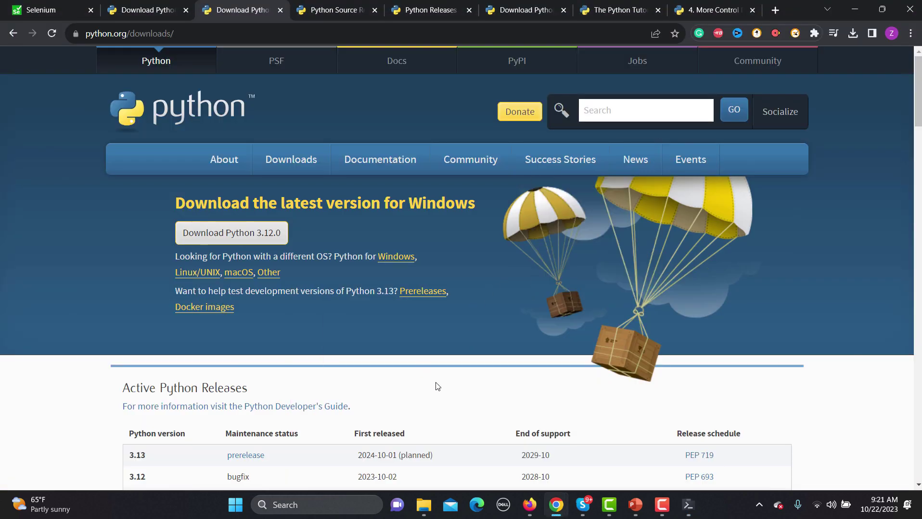
pyautogui.click(331, 508)
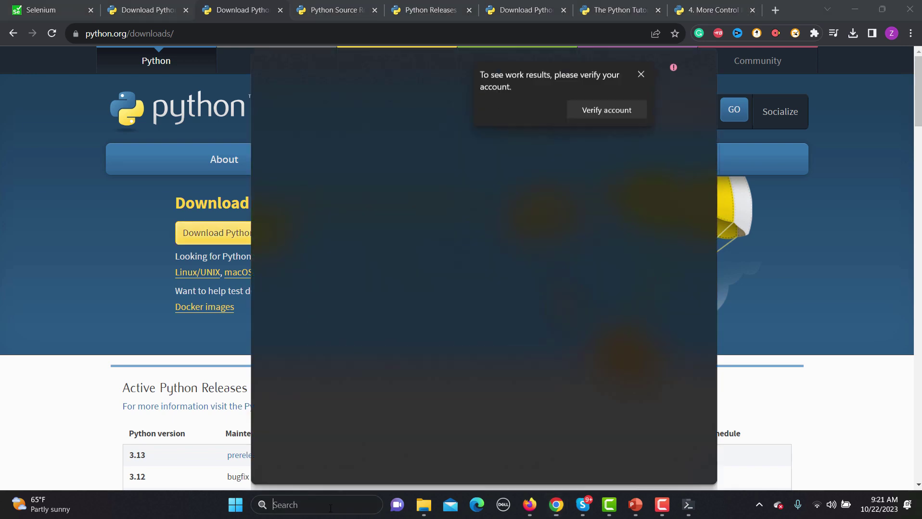
pyautogui.write('microsoft Edge')
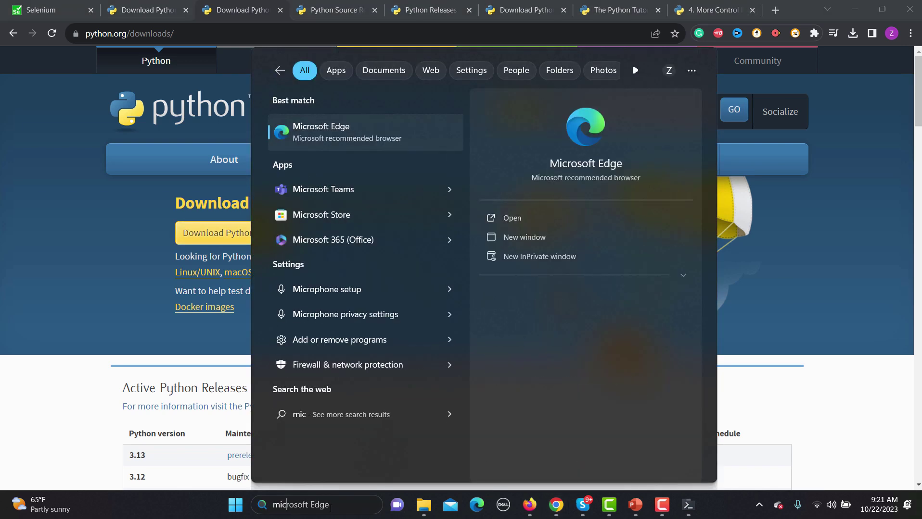
pyautogui.click(348, 216)
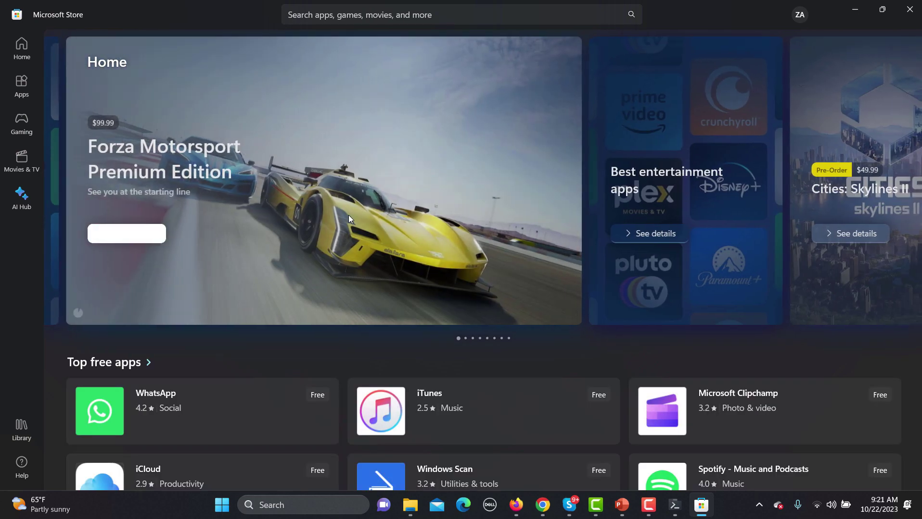
# Step: Search the Store for 'python' and open the Python 3.11 listing
pyautogui.click(335, 15)
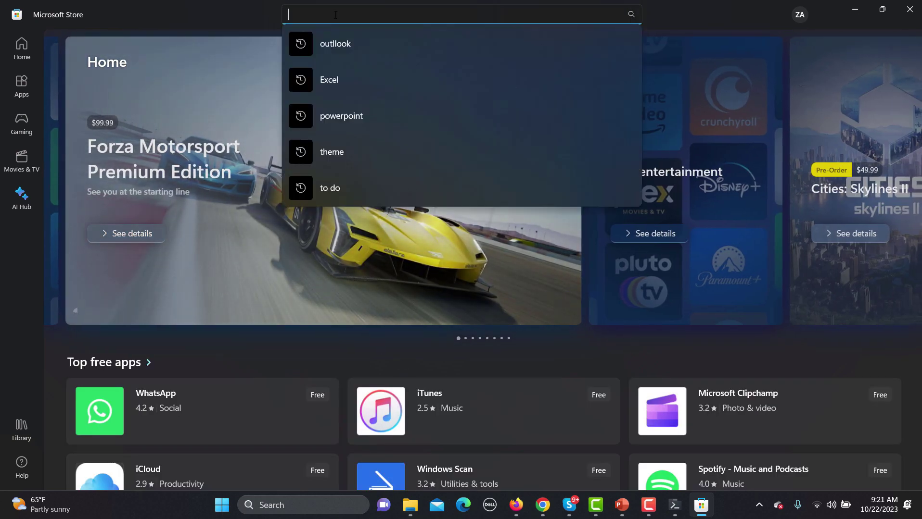
pyautogui.write('python')
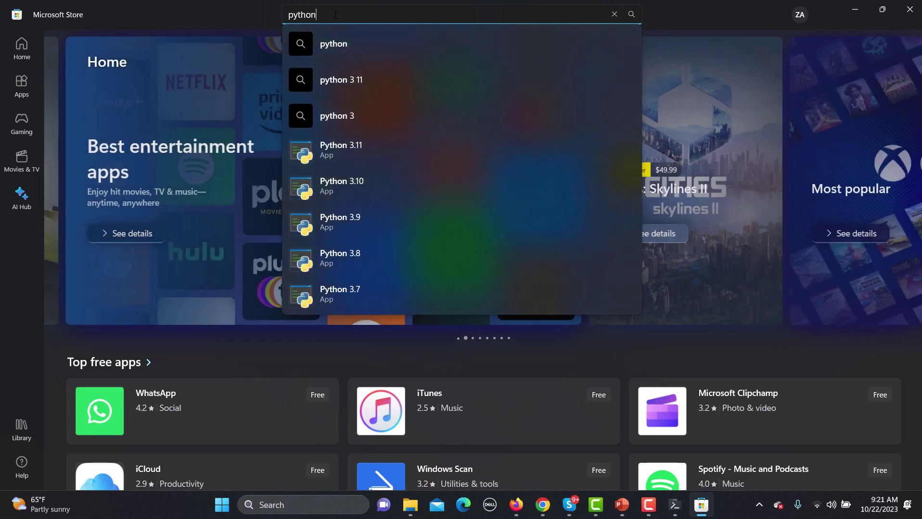
pyautogui.press('Return')
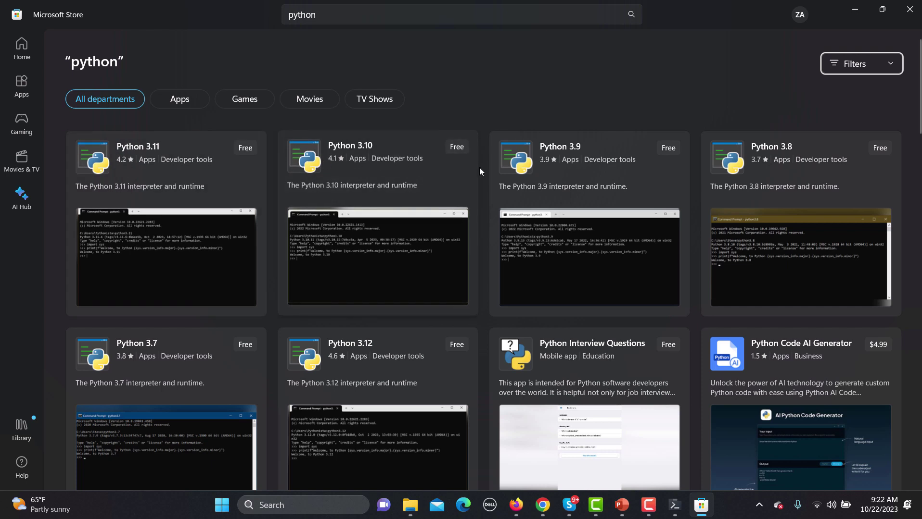
pyautogui.scroll(-2, 740, 234)
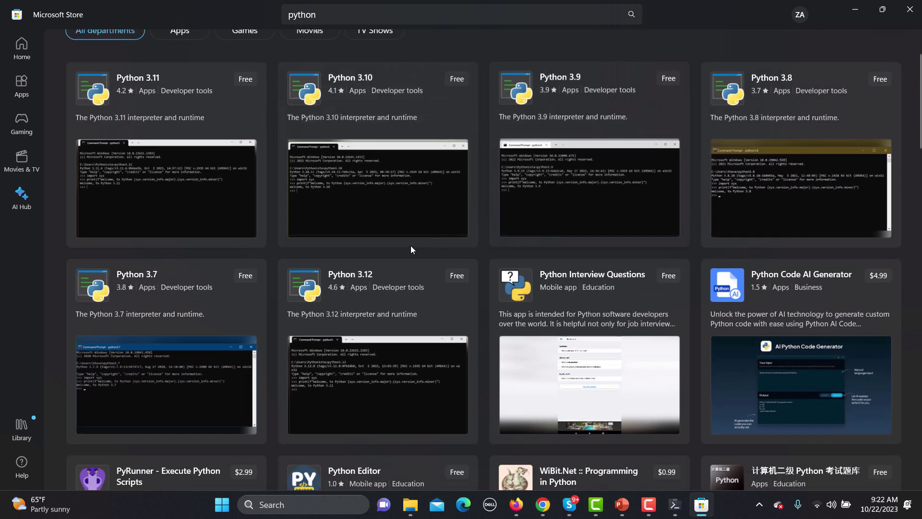
pyautogui.click(179, 119)
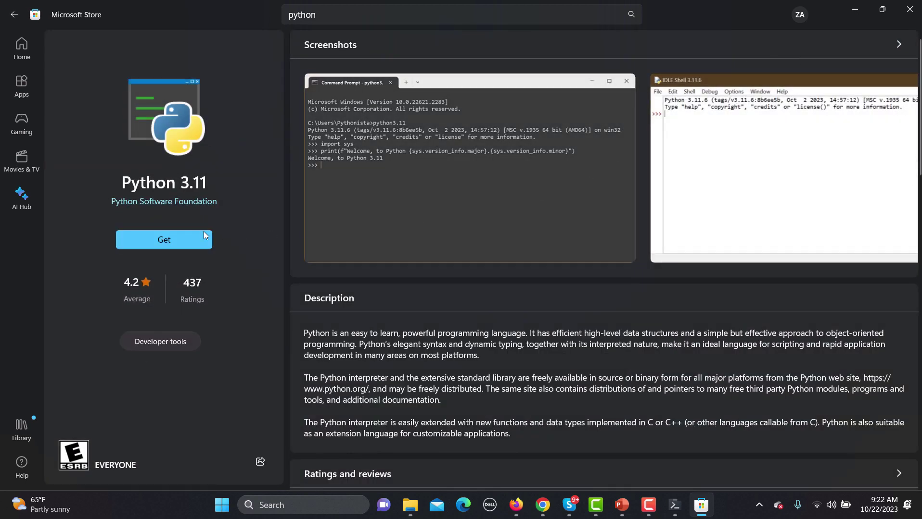
pyautogui.click(155, 244)
pyautogui.scroll(-5, 488, 249)
pyautogui.scroll(-5, 489, 249)
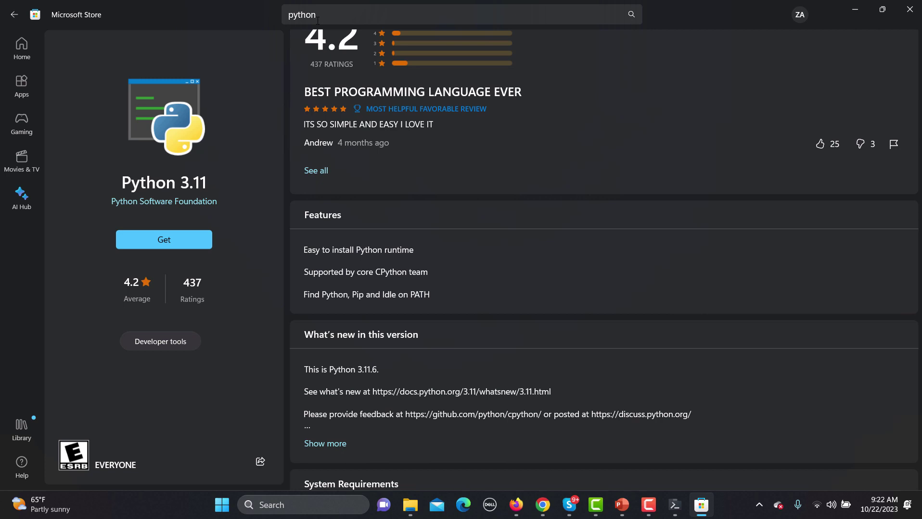
pyautogui.click(317, 19)
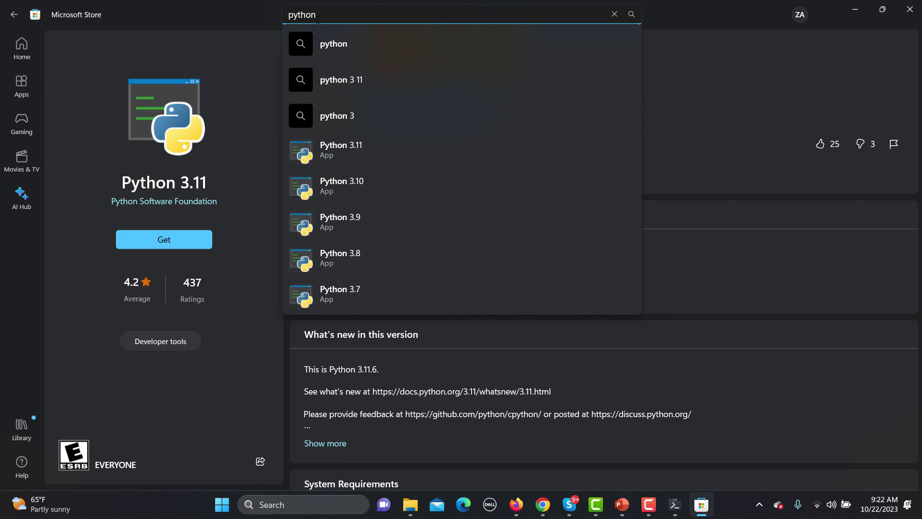
# Step: Search the Store for 'py charm', then correct the query to 'pycharm' and rerun it
pyautogui.press('BackSpace')
pyautogui.press('BackSpace')
pyautogui.press('BackSpace')
pyautogui.press('BackSpace')
pyautogui.press('BackSpace')
pyautogui.press('BackSpace')
pyautogui.write('p')
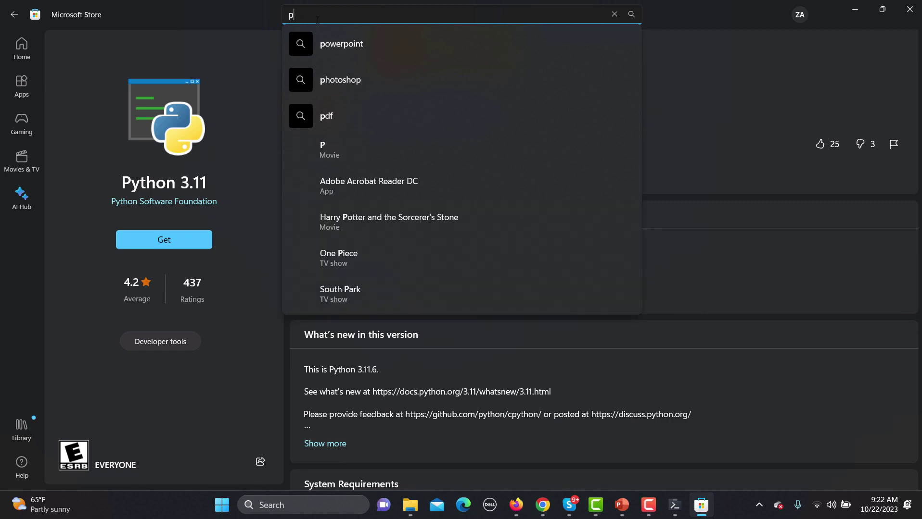
pyautogui.write('y char')
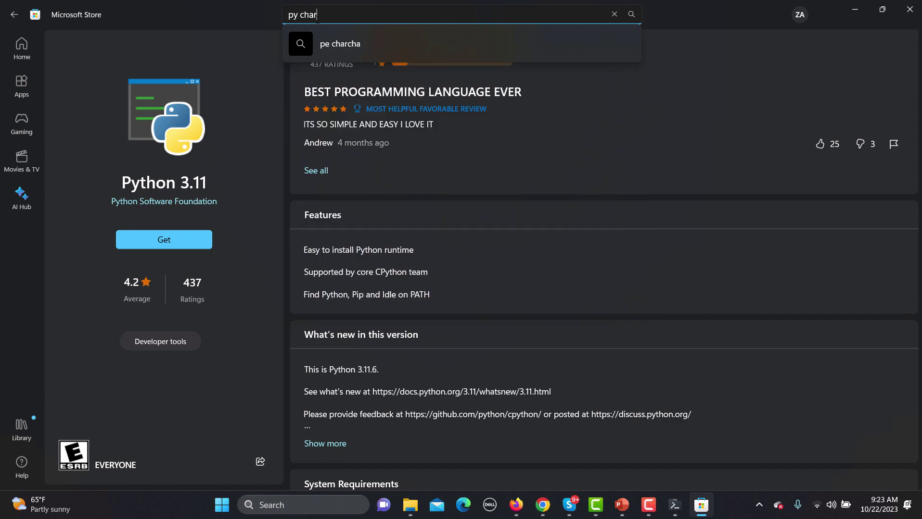
pyautogui.write('m')
pyautogui.press('Return')
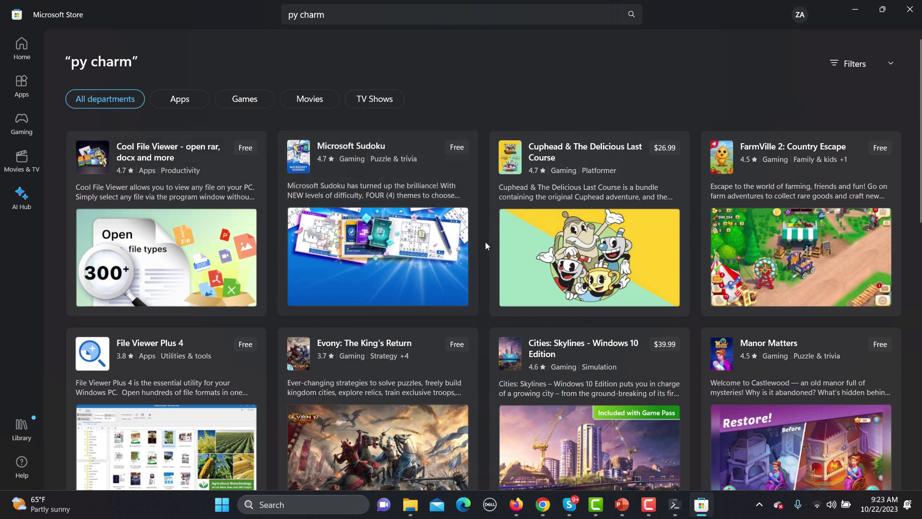
pyautogui.click(298, 16)
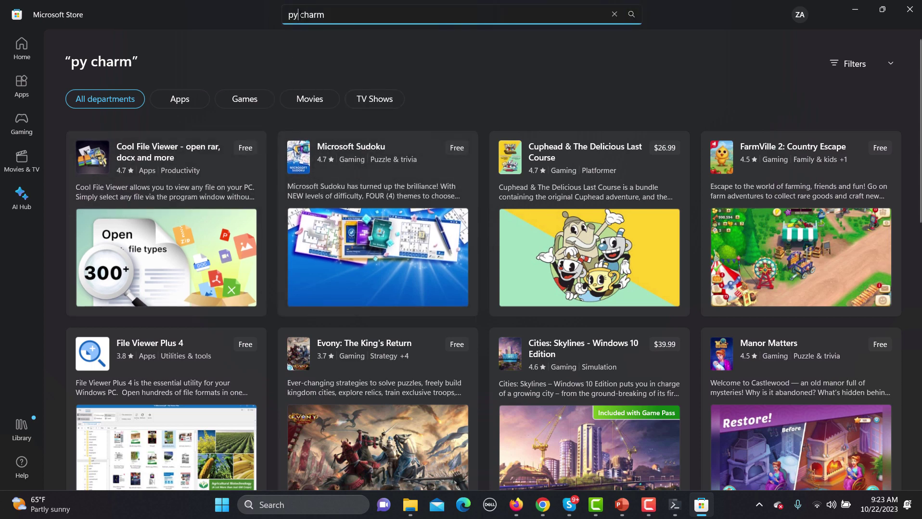
pyautogui.press('Delete')
pyautogui.press('Return')
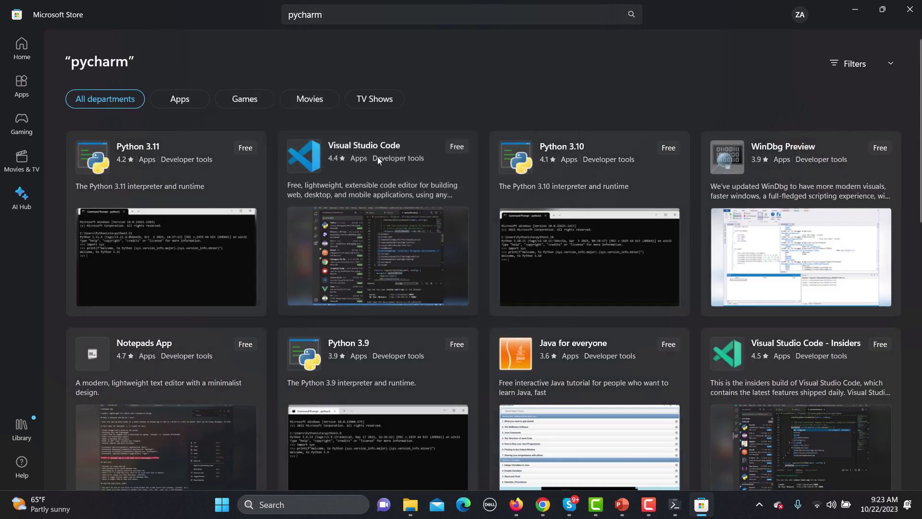
pyautogui.moveTo(419, 168)
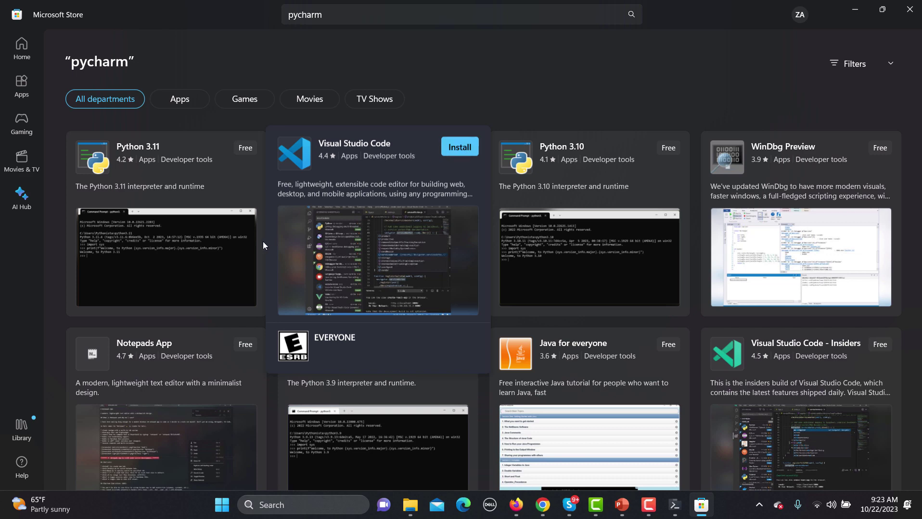
pyautogui.moveTo(245, 288)
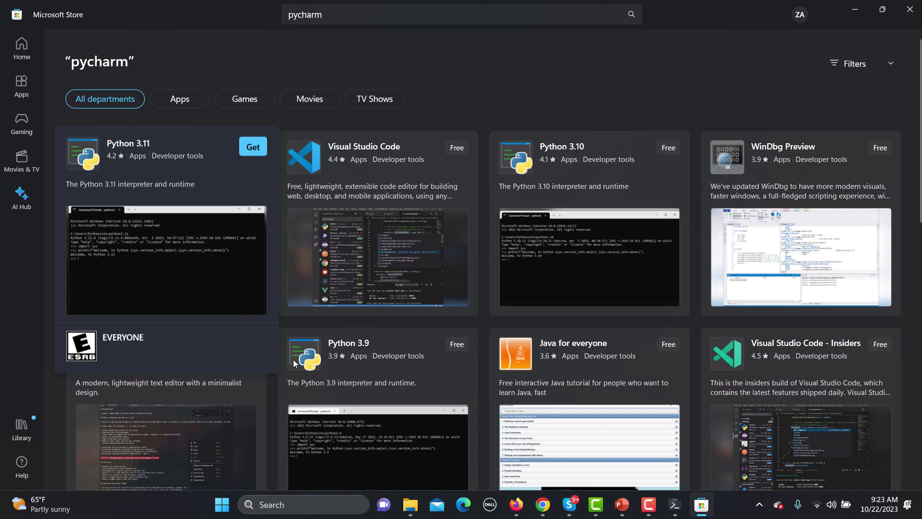
# Step: In a new Chrome tab, search Google for 'pycharm' and open the JetBrains PyCharm result
pyautogui.moveTo(541, 505)
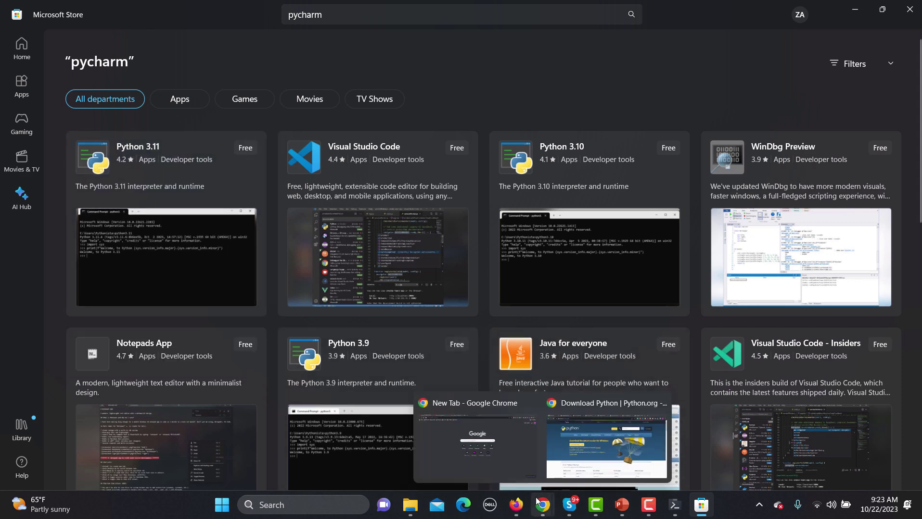
pyautogui.click(606, 437)
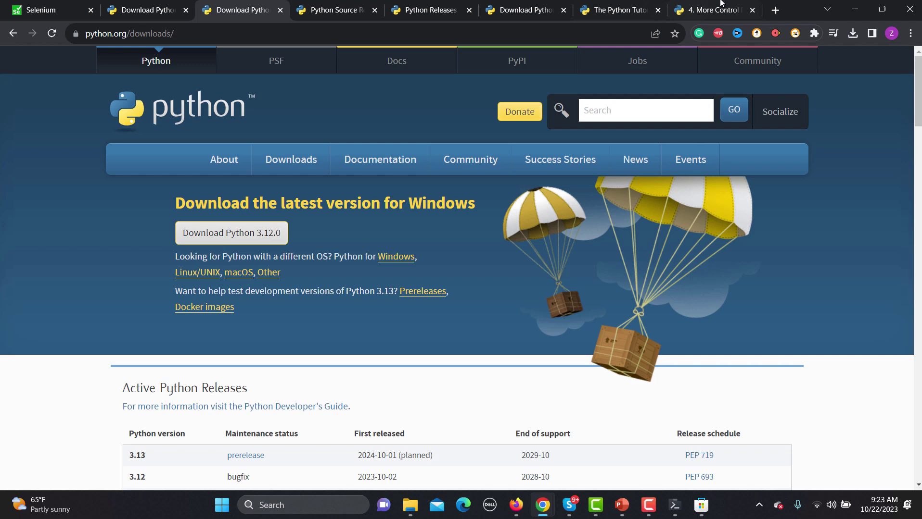
pyautogui.click(775, 10)
pyautogui.write('dow')
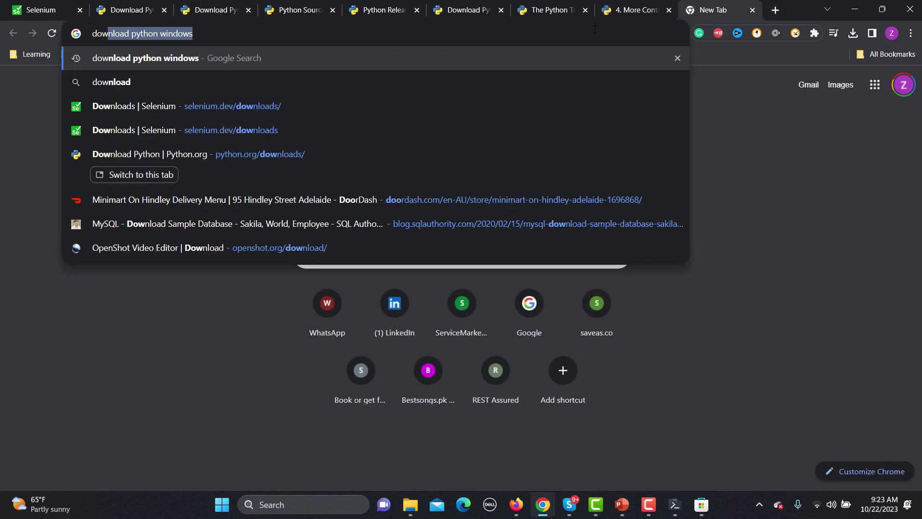
pyautogui.press('BackSpace')
pyautogui.press('BackSpace')
pyautogui.press('BackSpace')
pyautogui.write('pycharm')
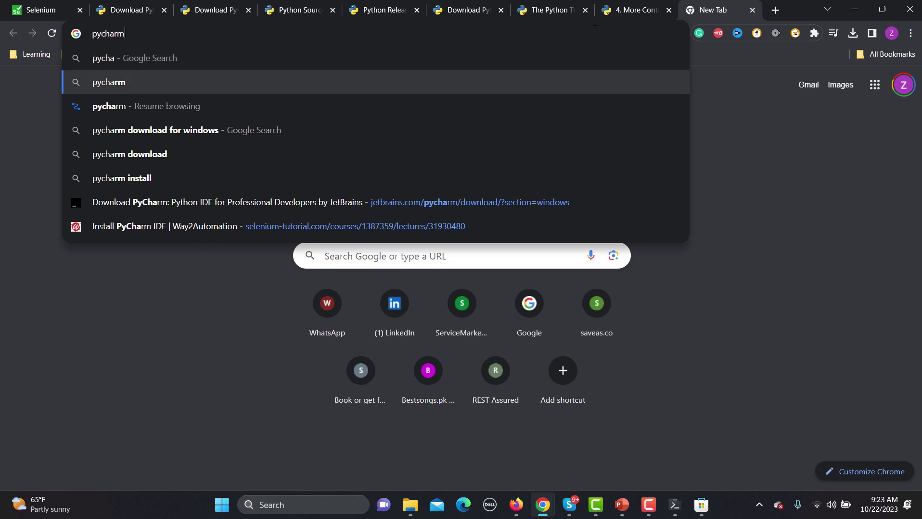
pyautogui.press('Return')
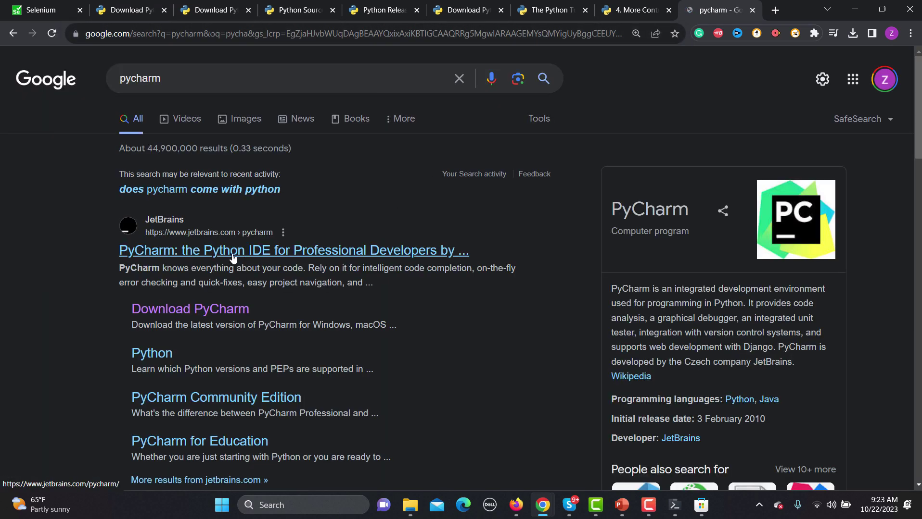
pyautogui.click(233, 258)
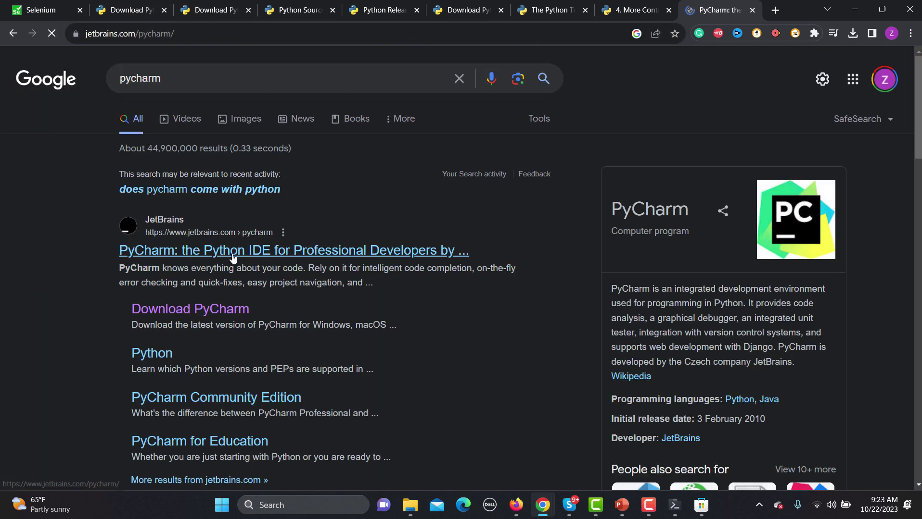